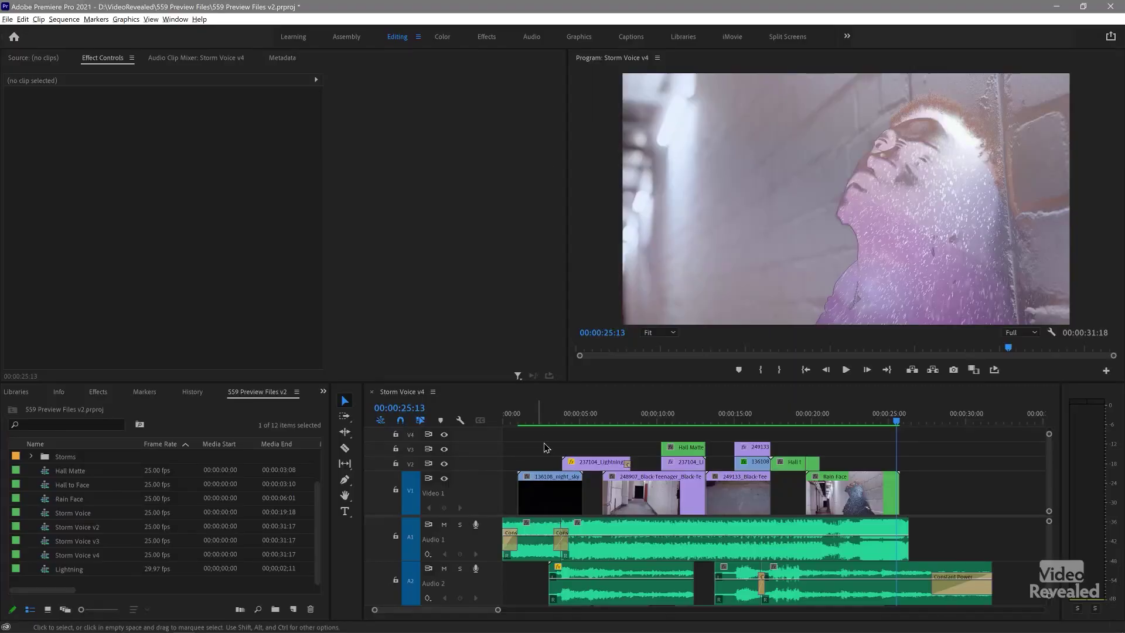
# Step: Move the Storm Voice v4 playhead to the very start of the sequence
pyautogui.click(501, 428)
pyautogui.press('Home')
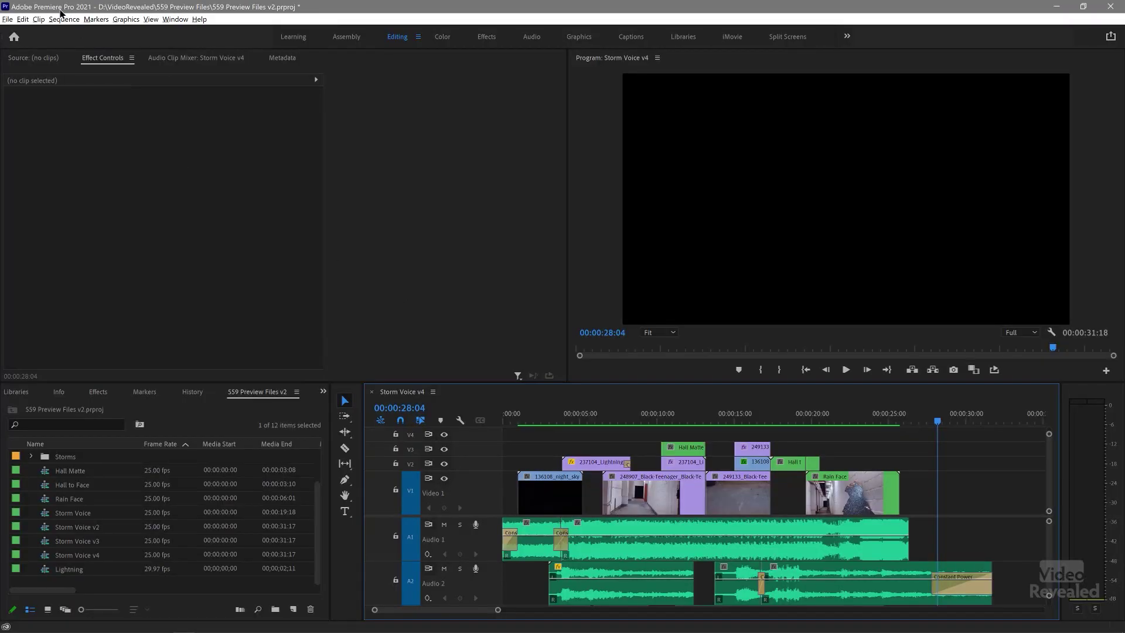
pyautogui.click(8, 20)
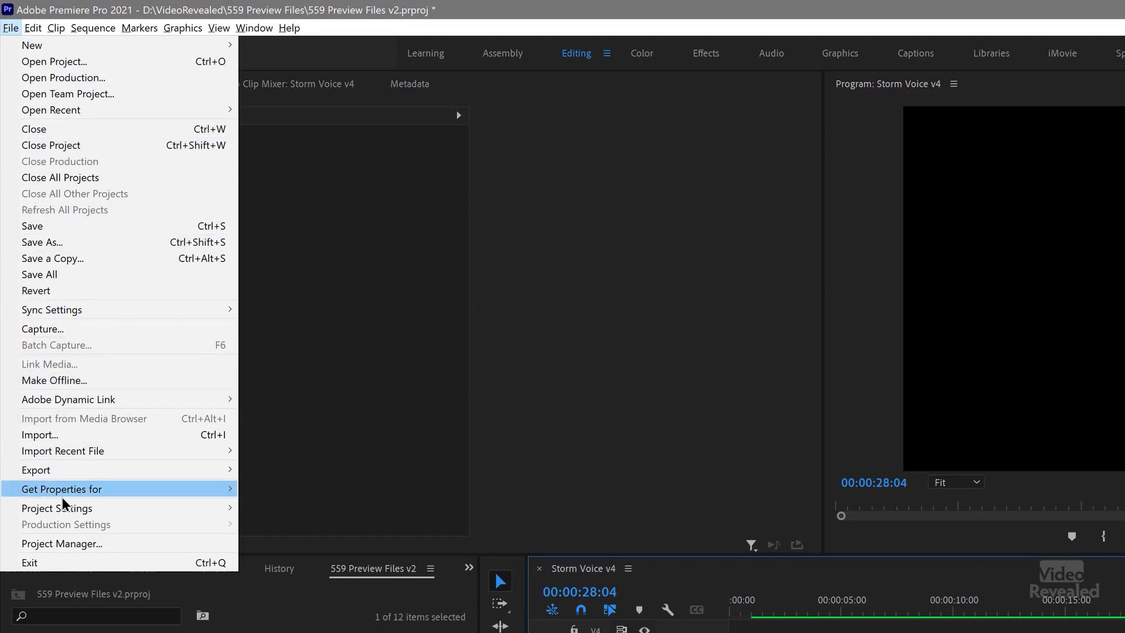
pyautogui.moveTo(117, 514)
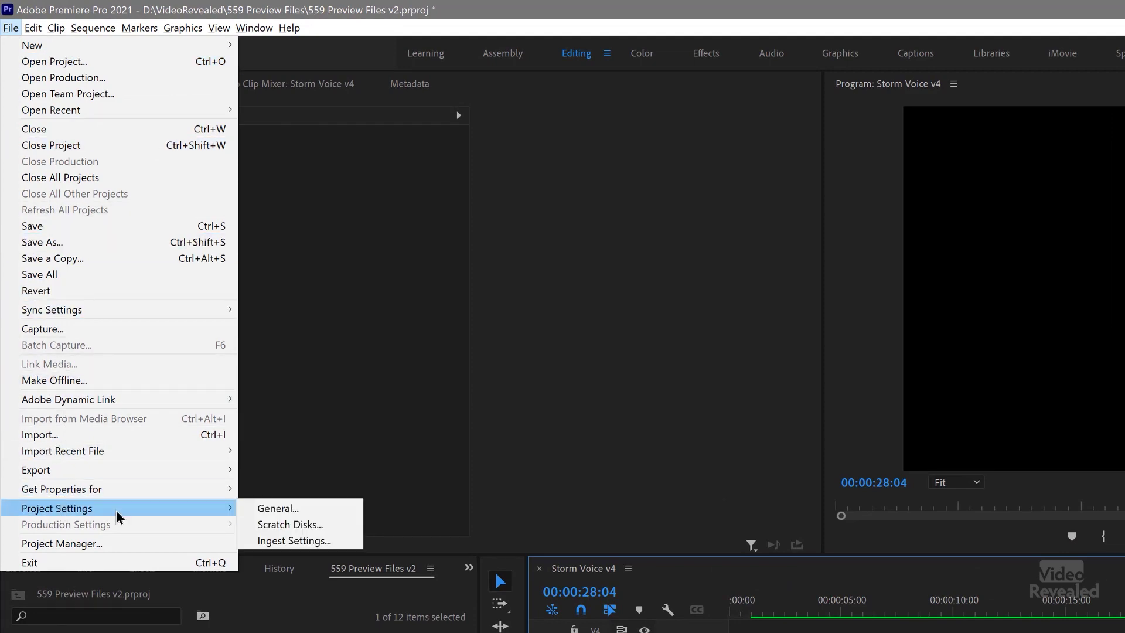
pyautogui.click(325, 530)
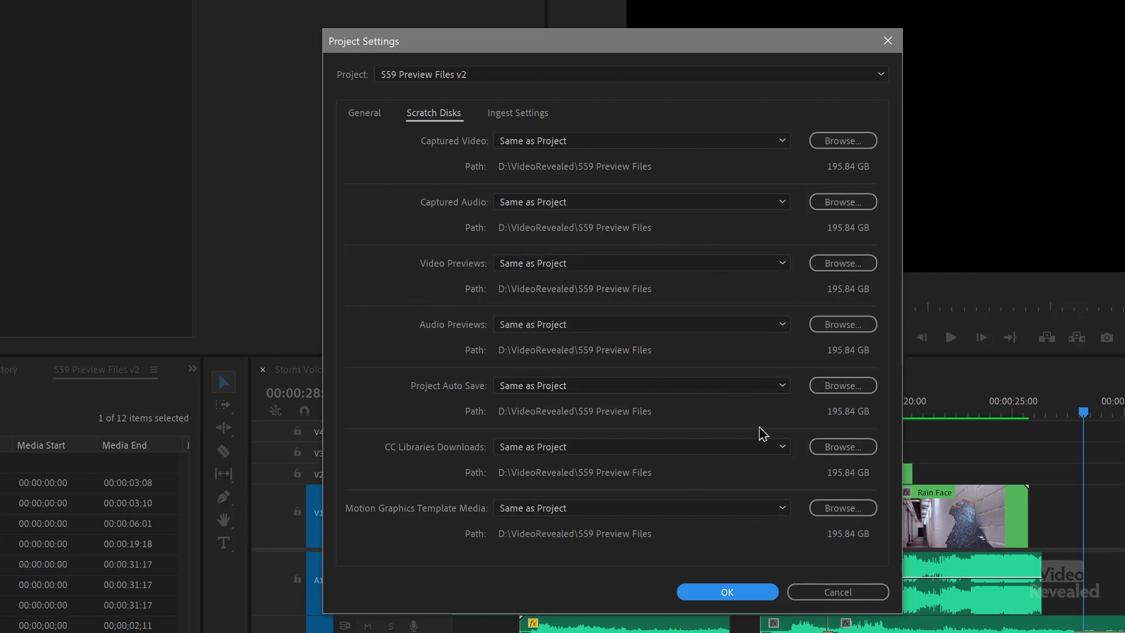
pyautogui.click(815, 595)
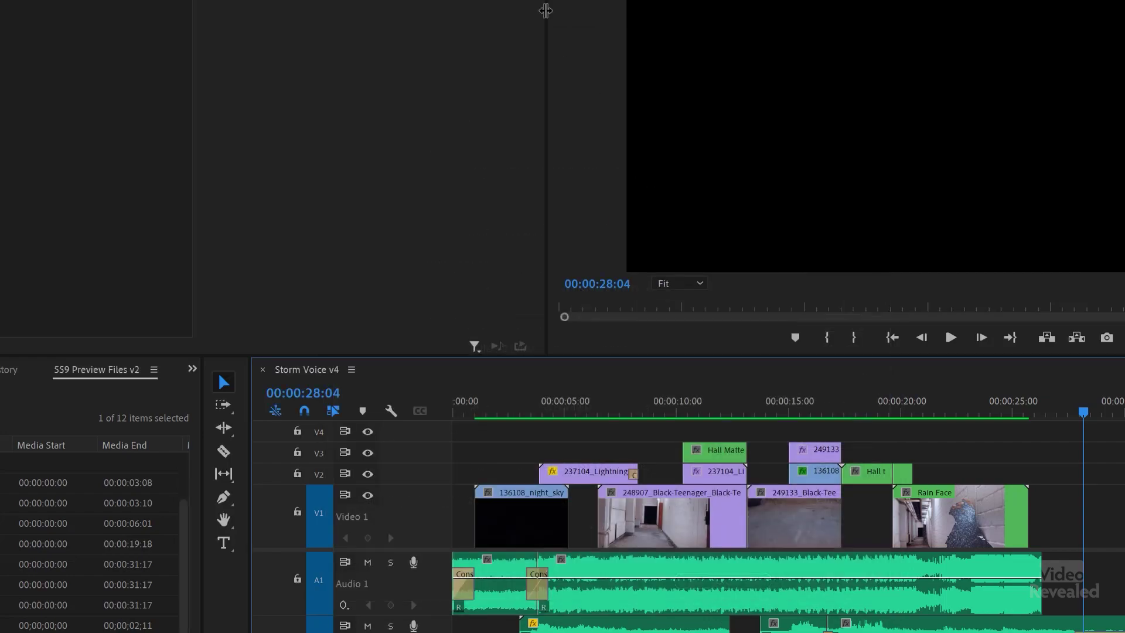
pyautogui.hotkey('alt', 'Tab')
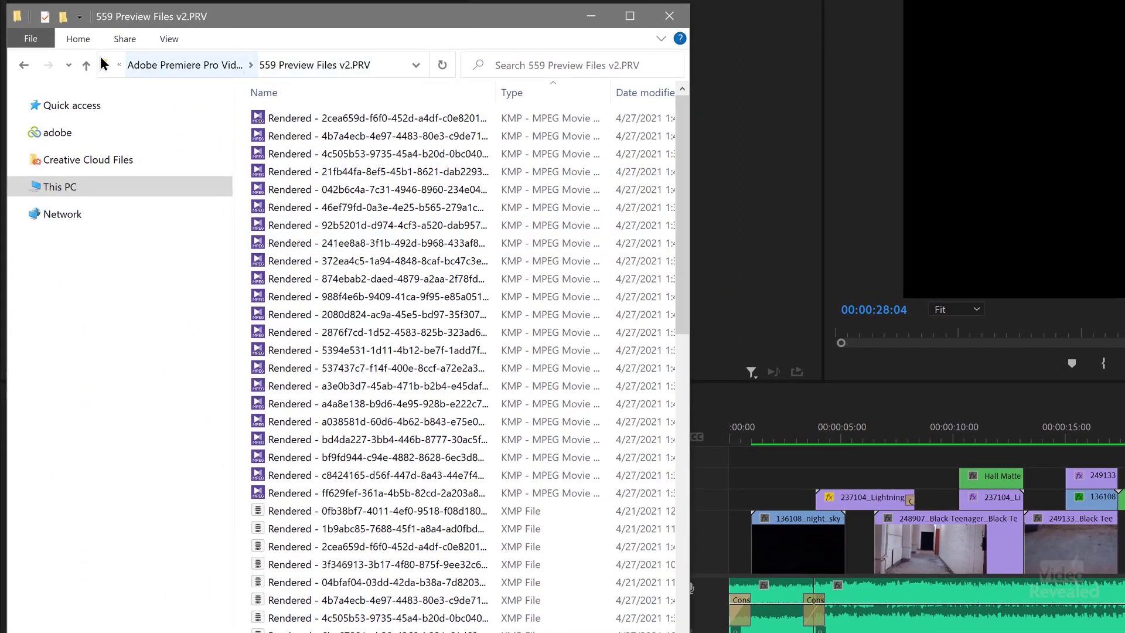
# Step: Go up to the 559 Preview Files project folder and select its previews folders
pyautogui.click(88, 65)
pyautogui.click(88, 65)
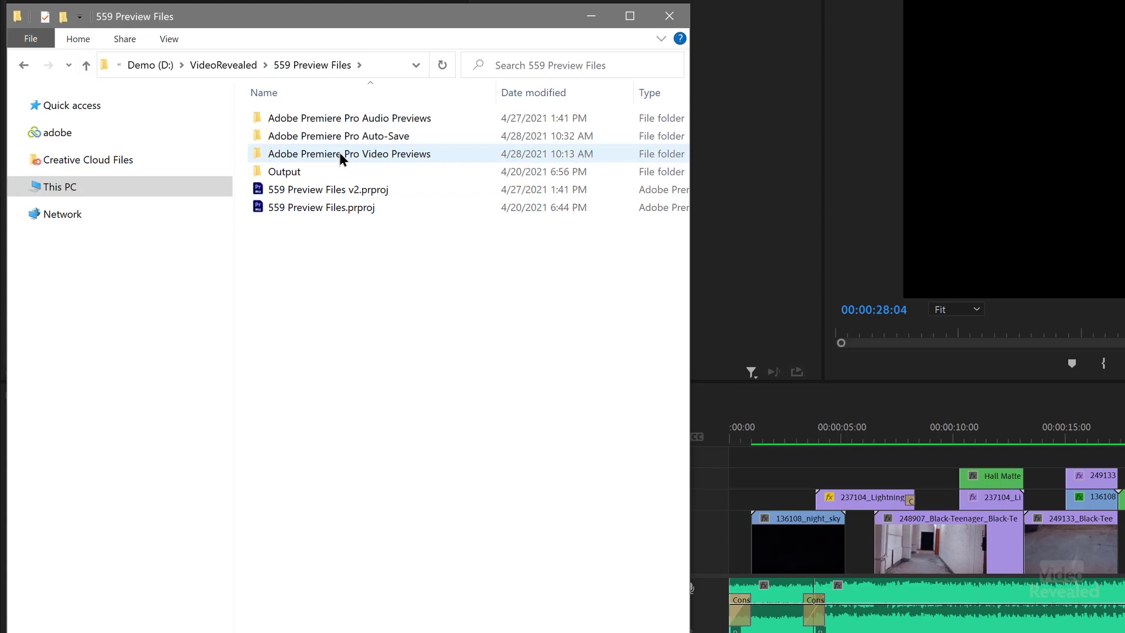
pyautogui.click(358, 123)
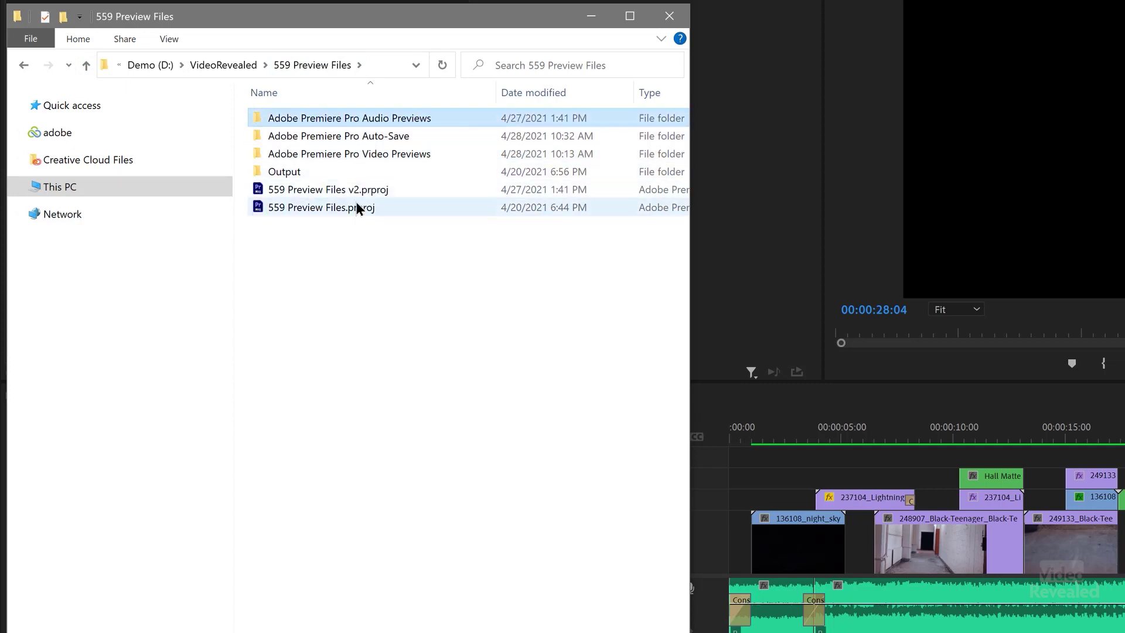
pyautogui.click(354, 159)
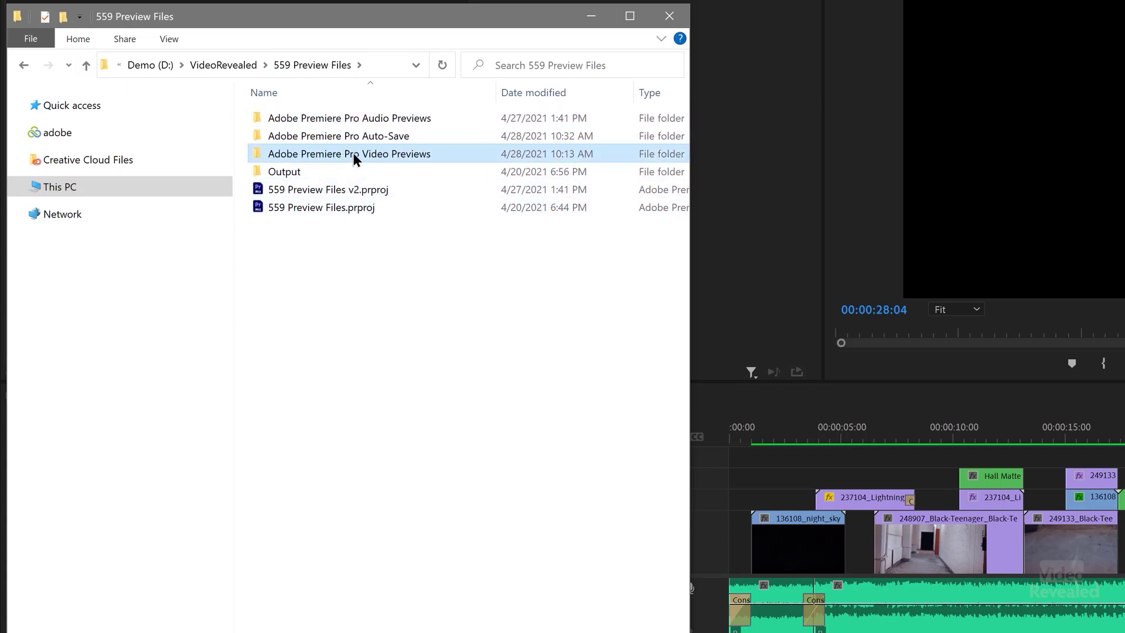
# Step: Open Adobe Premiere Pro Video Previews, then 559 Preview Files v2.PRV, and browse its render files
pyautogui.doubleClick(353, 153)
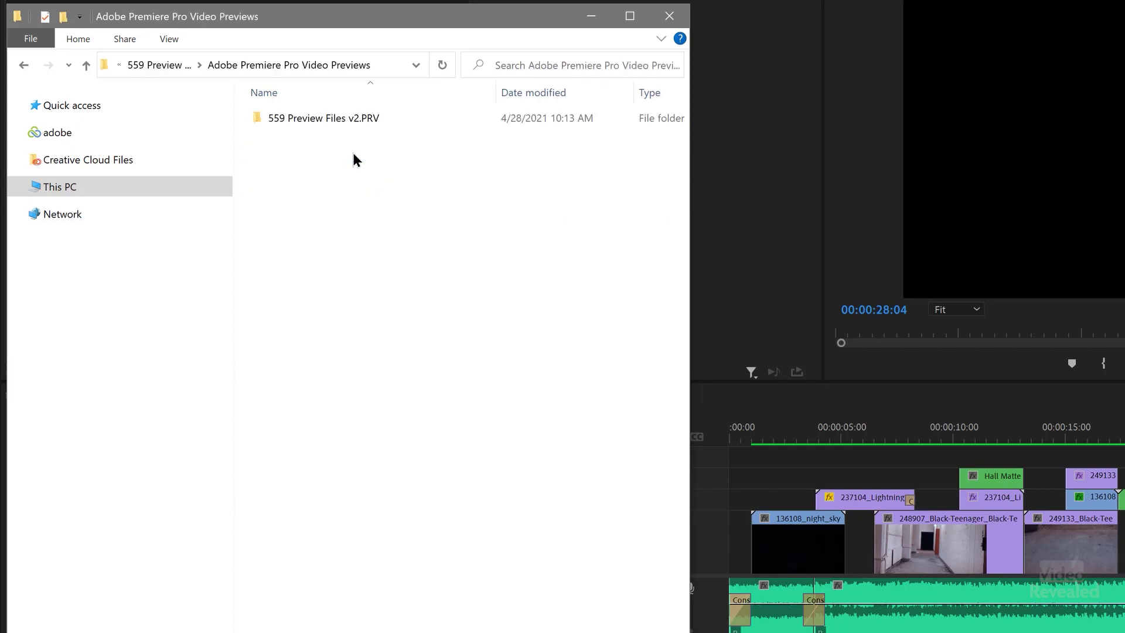
pyautogui.doubleClick(345, 117)
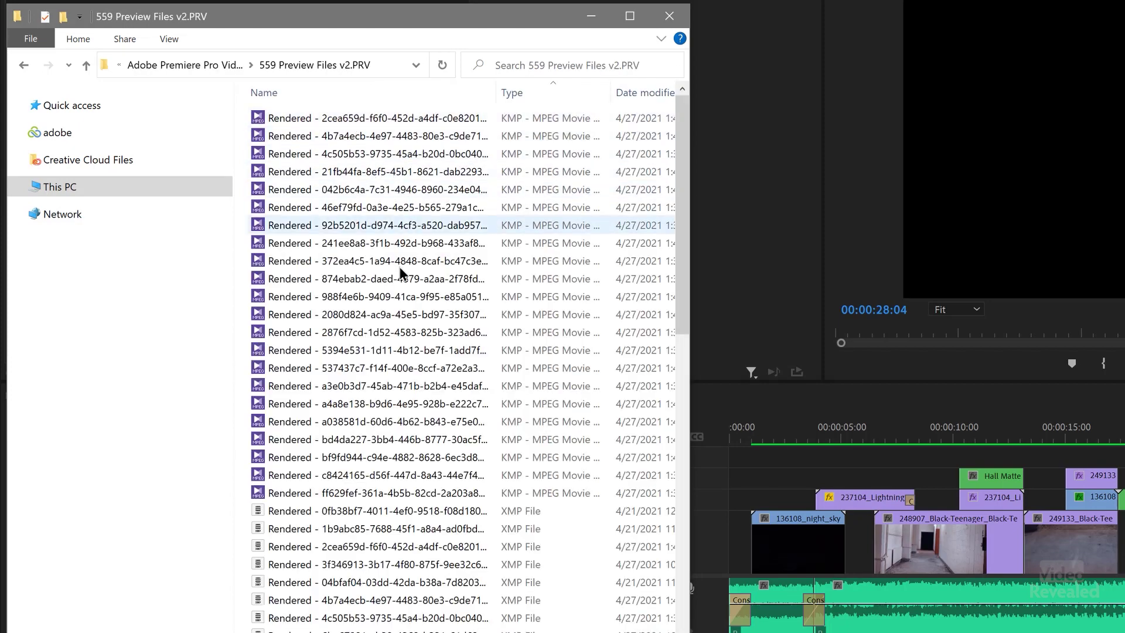
pyautogui.scroll(-10, 385, 451)
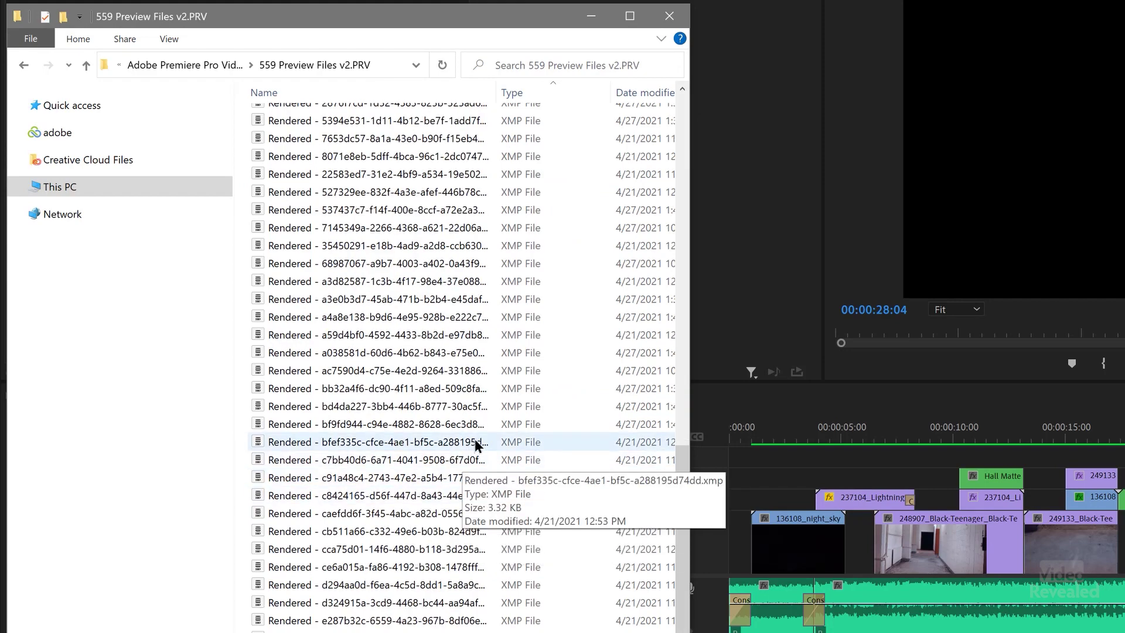
pyautogui.scroll(3, 496, 430)
pyautogui.scroll(7, 496, 432)
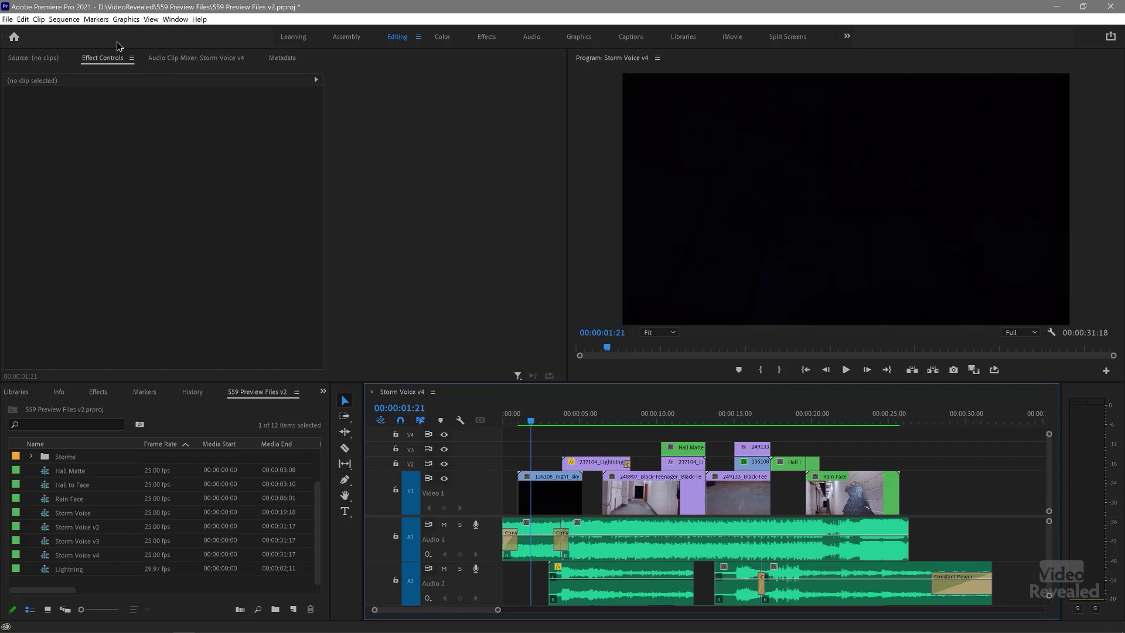
# Step: Turn off Video 1 track output while scrubbing the opening seconds, ending near five seconds
pyautogui.click(73, 22)
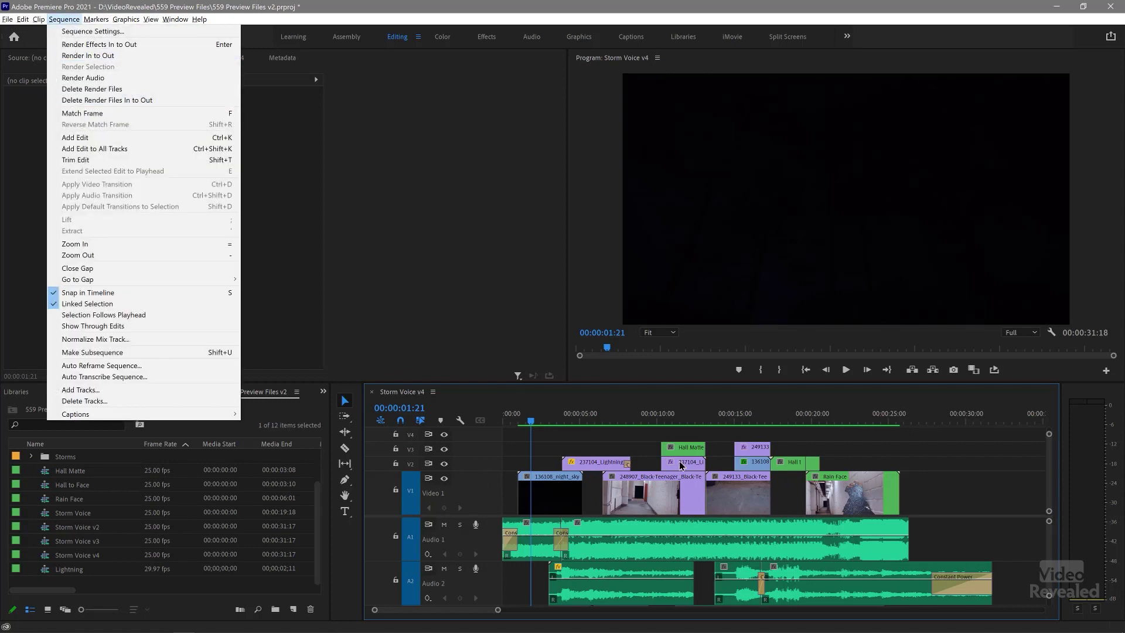
pyautogui.click(566, 401)
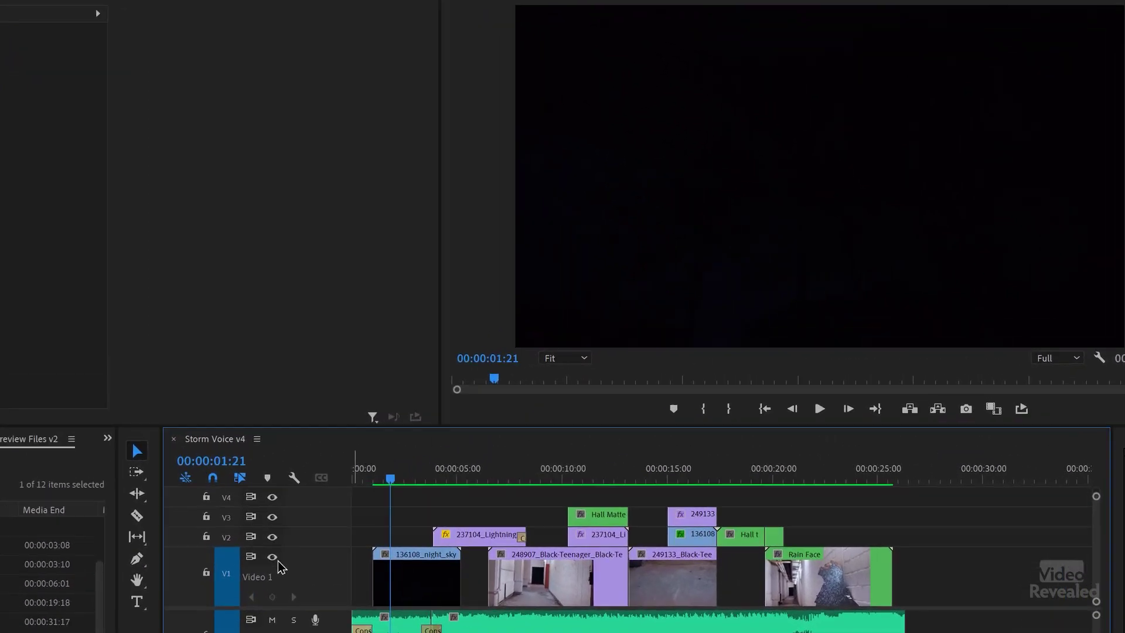
pyautogui.moveTo(406, 485); pyautogui.dragTo(503, 489)
pyautogui.click(250, 567)
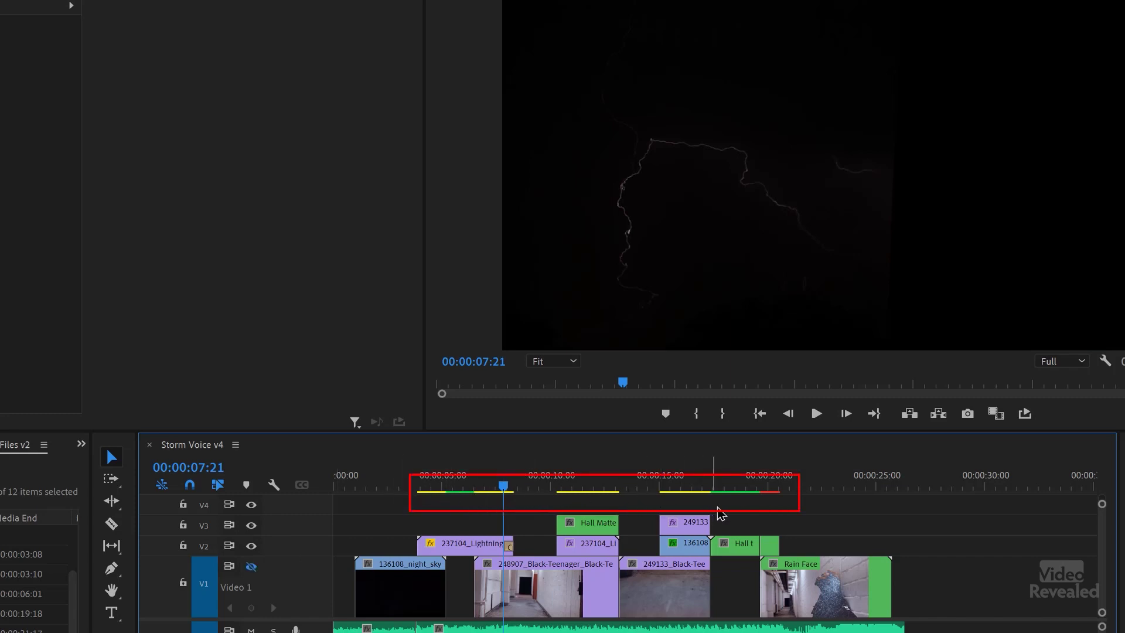
pyautogui.moveTo(475, 490); pyautogui.dragTo(463, 488)
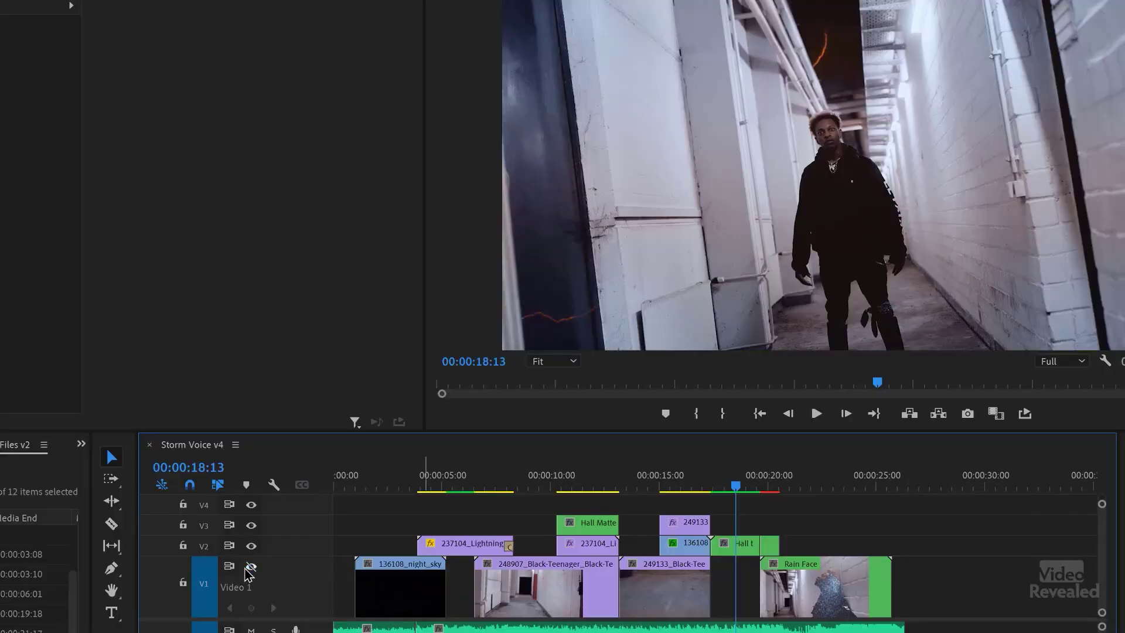
# Step: Turn off Video 2 output and scrub forward past the hallway clip to Rain Face
pyautogui.click(252, 546)
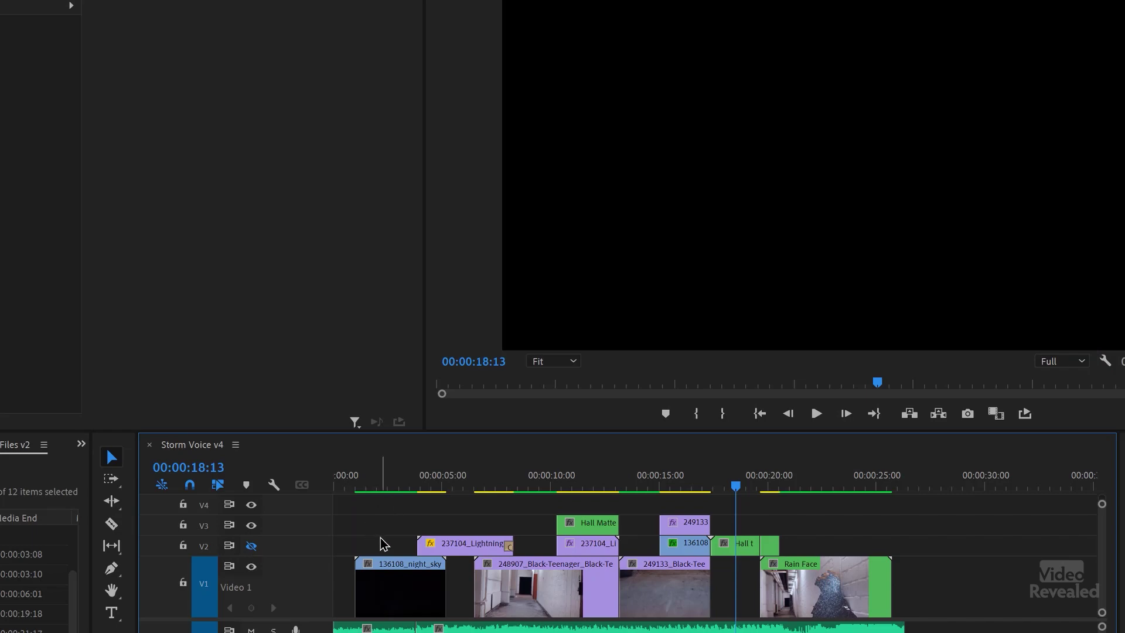
pyautogui.click(410, 484)
pyautogui.moveTo(412, 484); pyautogui.dragTo(533, 485)
pyautogui.moveTo(621, 486); pyautogui.dragTo(840, 487)
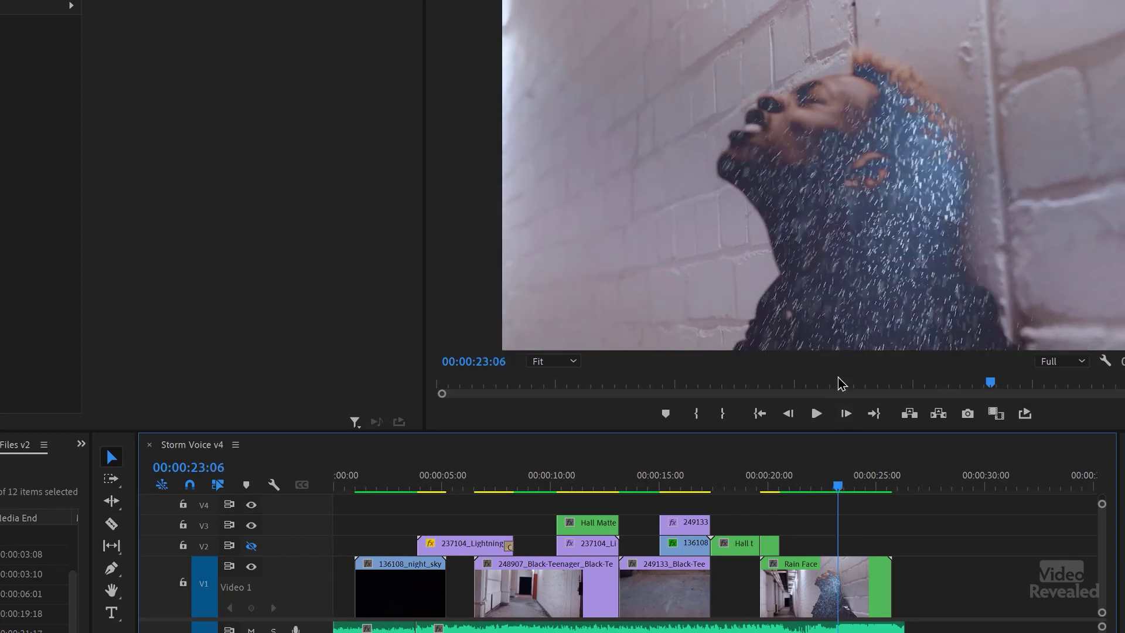
# Step: Open the Rain Face nest, fit it, and toggle its V3, V2, V1 layers off and on
pyautogui.doubleClick(832, 585)
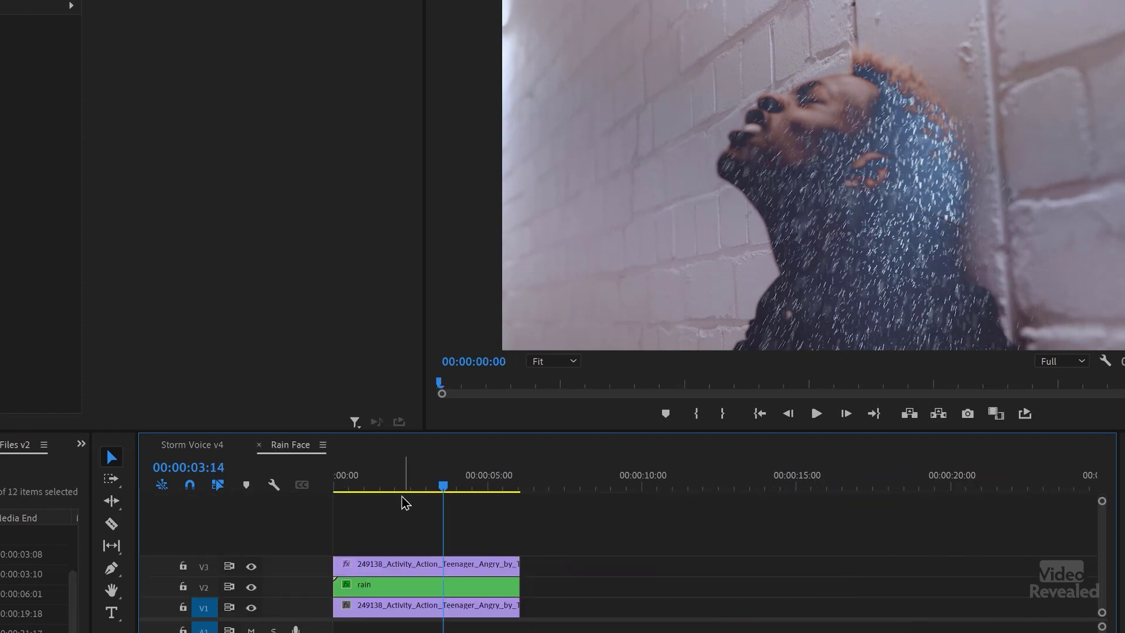
pyautogui.moveTo(417, 490)
pyautogui.mouseDown()
pyautogui.moveTo(371, 490)
pyautogui.moveTo(399, 490)
pyautogui.mouseUp()
pyautogui.press('\\')
pyautogui.click(251, 566)
pyautogui.click(251, 586)
pyautogui.click(251, 607)
pyautogui.click(252, 607)
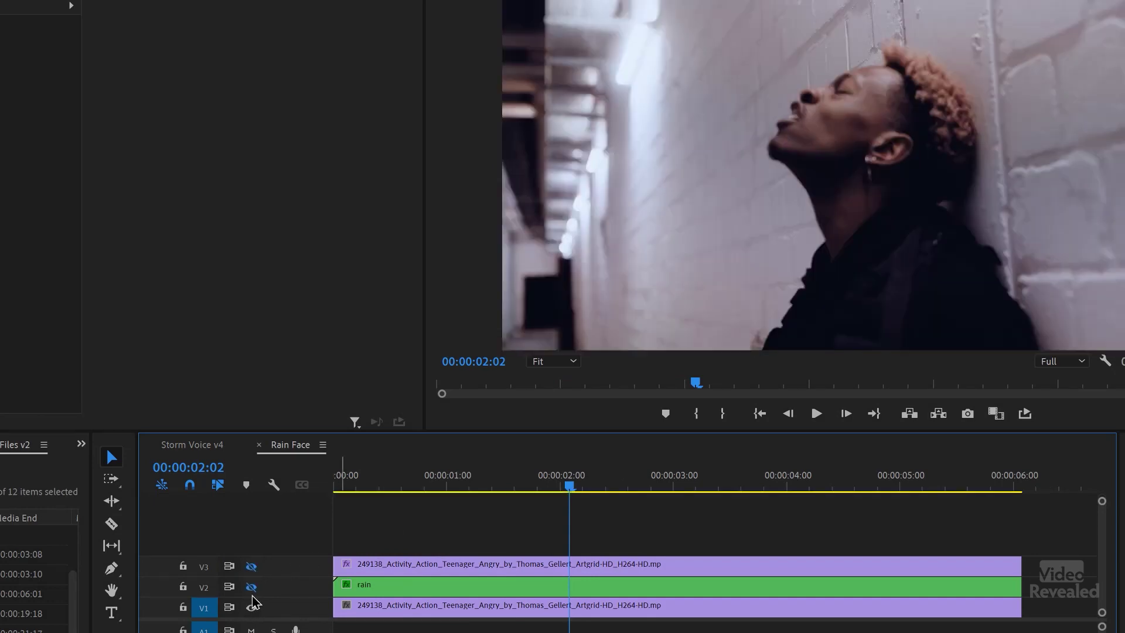
pyautogui.click(252, 586)
pyautogui.click(252, 566)
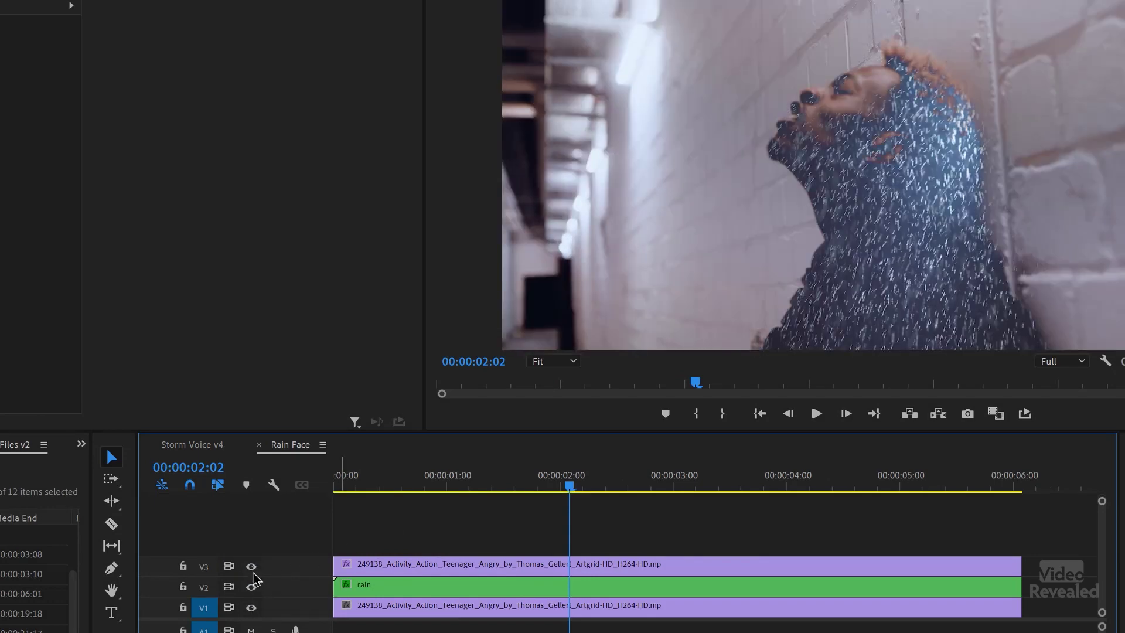
# Step: Back in Storm Voice v4, shuttle with J/K/L, then play from about 19 seconds
pyautogui.click(258, 444)
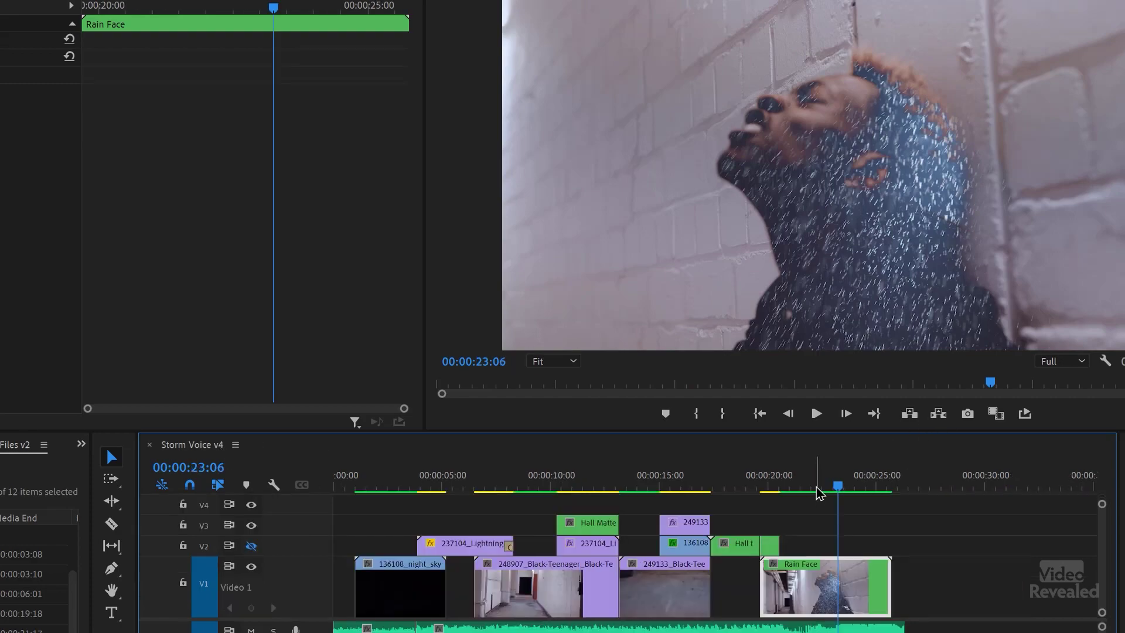
pyautogui.press('j')
pyautogui.press('j')
pyautogui.press('j')
pyautogui.press('k')
pyautogui.press('l')
pyautogui.press('l')
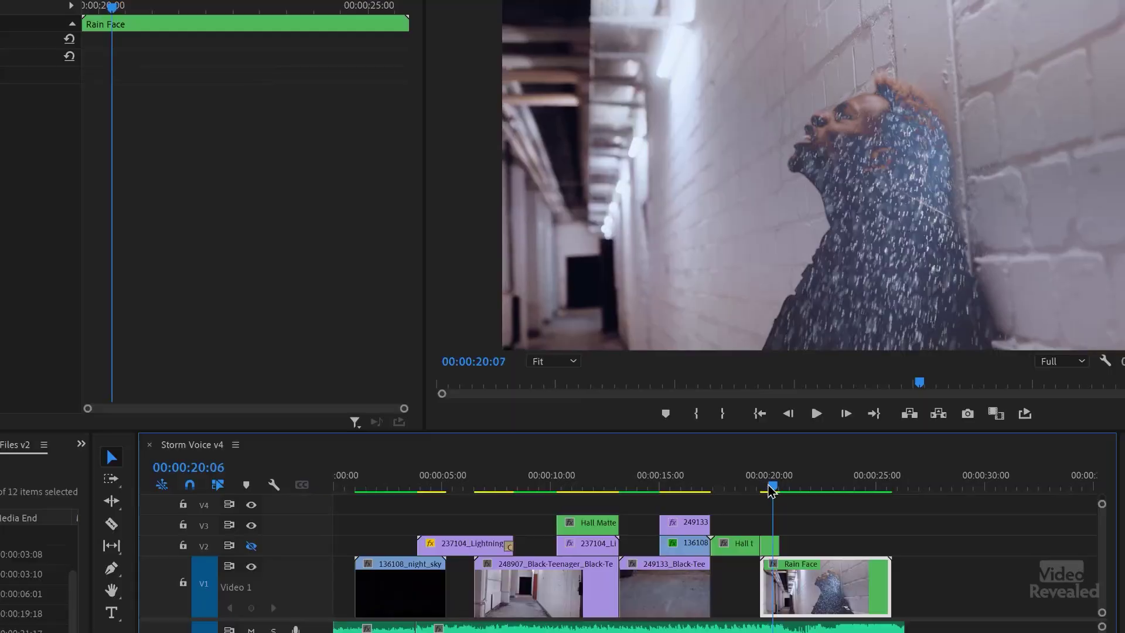
pyautogui.moveTo(771, 491)
pyautogui.mouseDown()
pyautogui.moveTo(760, 491)
pyautogui.moveTo(775, 493)
pyautogui.mouseUp()
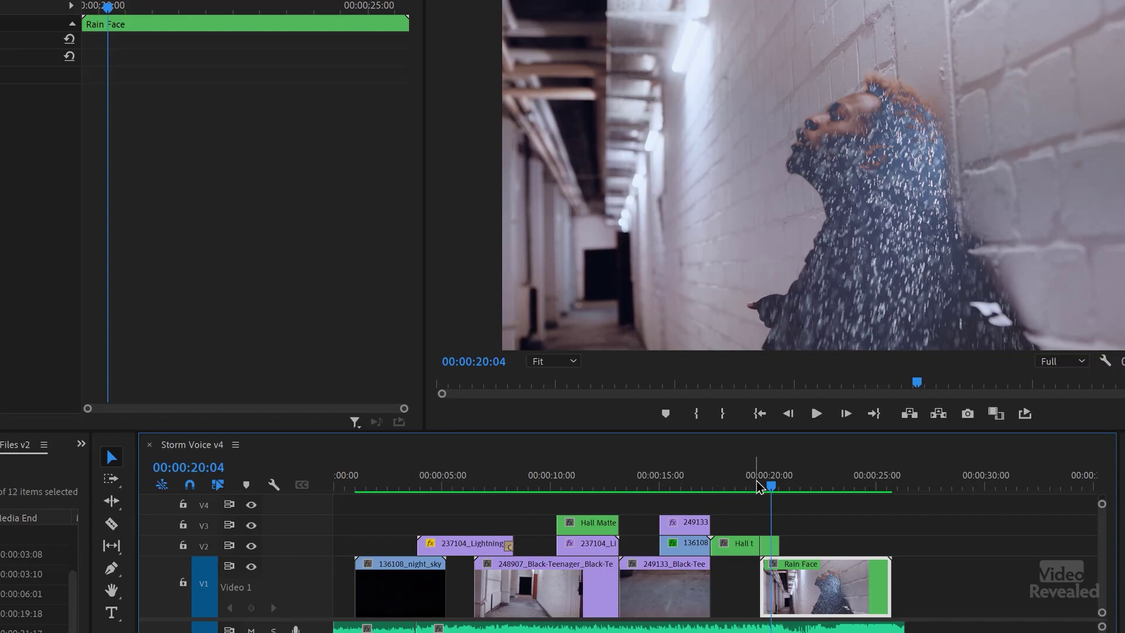
pyautogui.click(758, 486)
pyautogui.press('space')
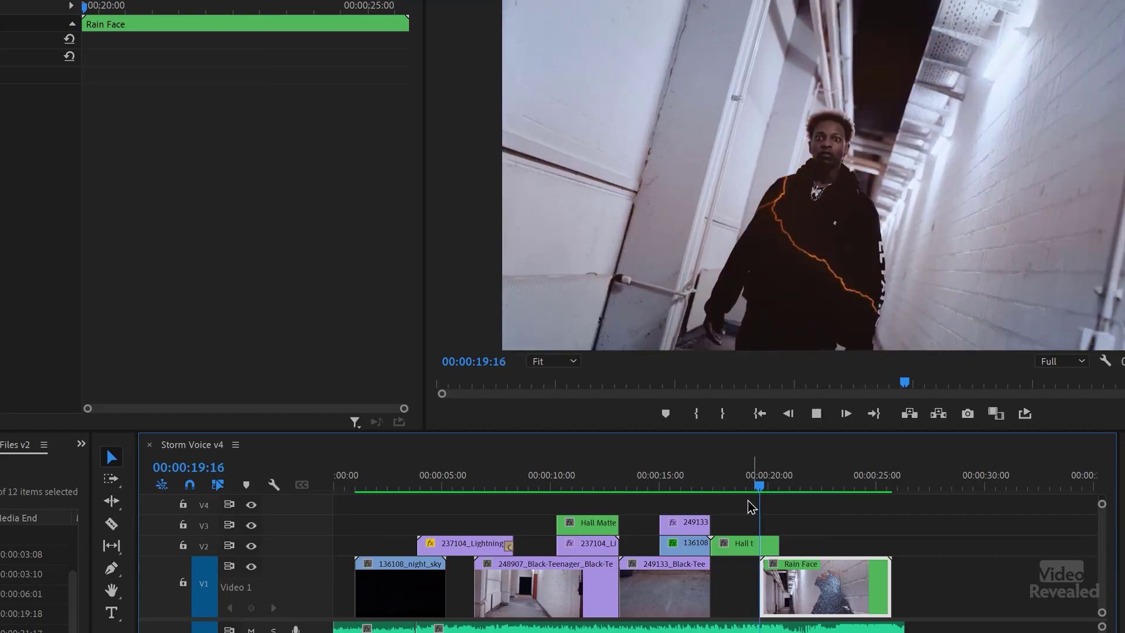
# Step: Stop playback shortly after the Rain Face section begins
pyautogui.press('space')
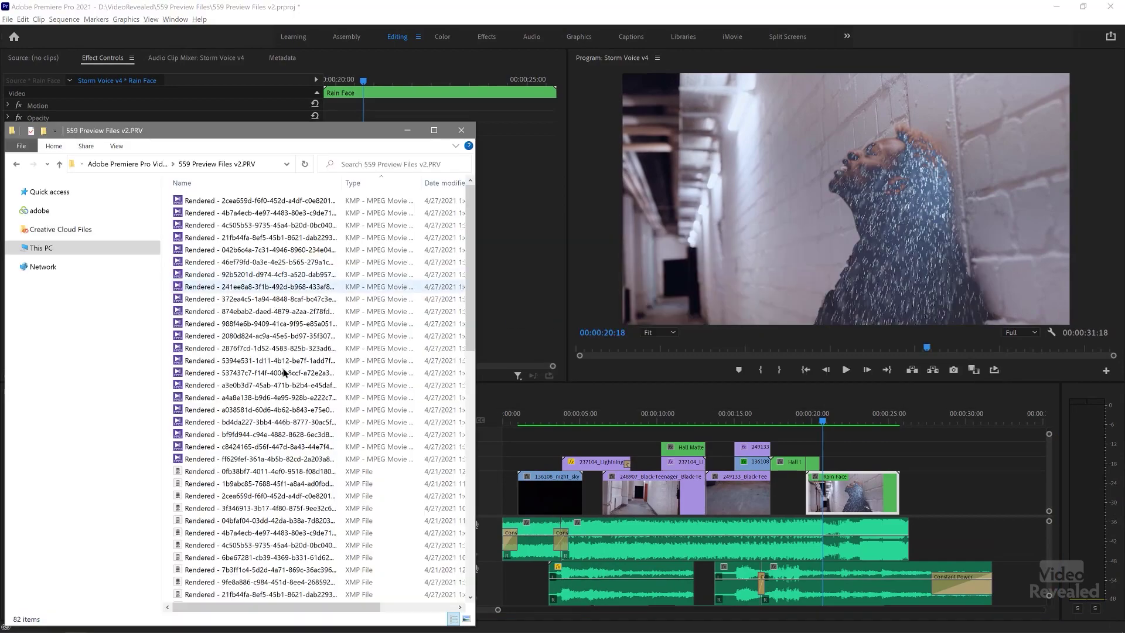
# Step: Delete all render files for the project and confirm the deletion
pyautogui.scroll(2, 250, 290)
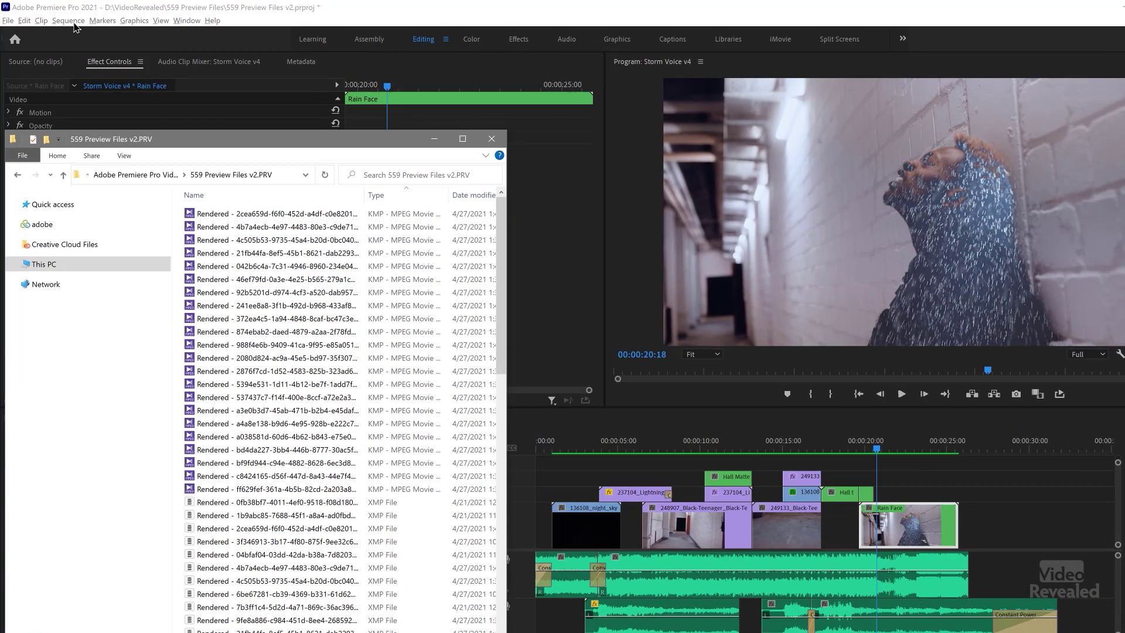
pyautogui.click(72, 22)
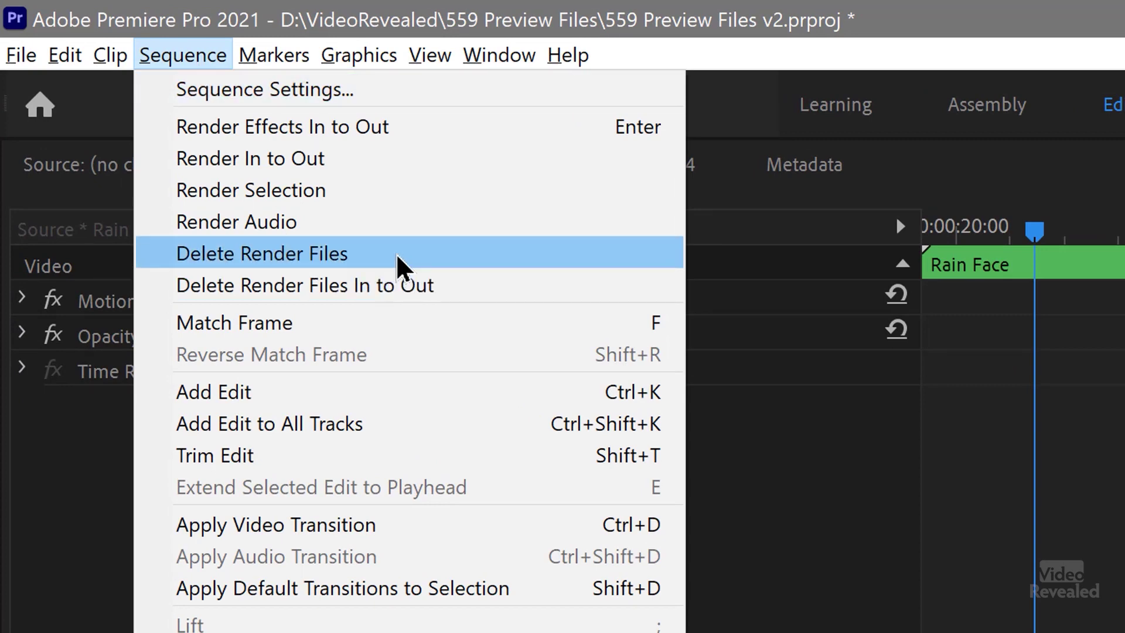
pyautogui.click(460, 260)
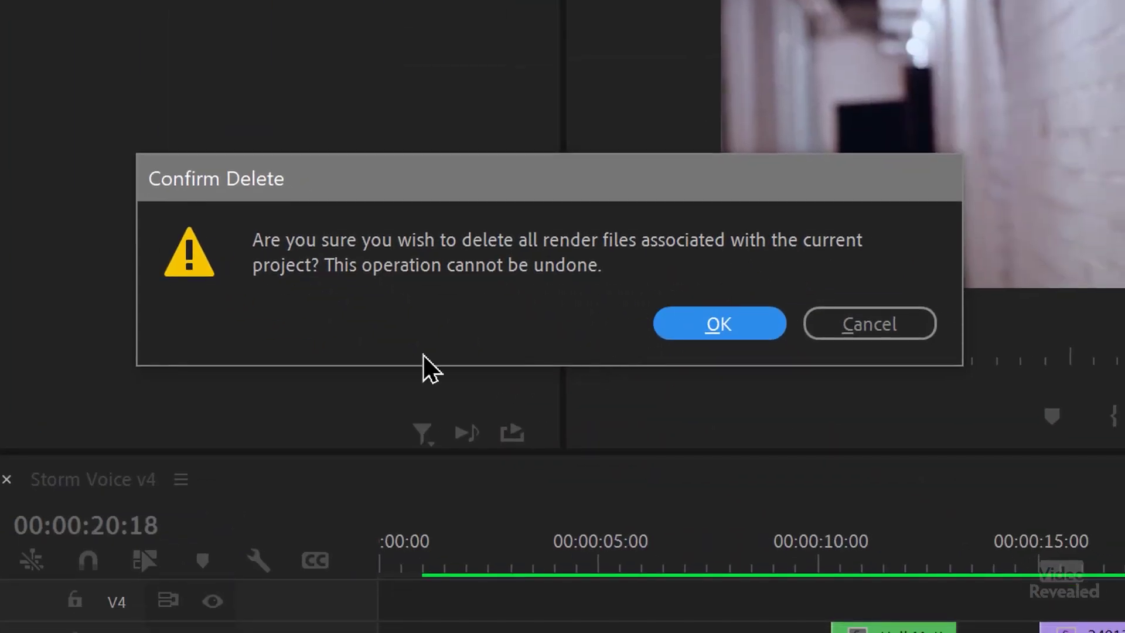
pyautogui.click(715, 325)
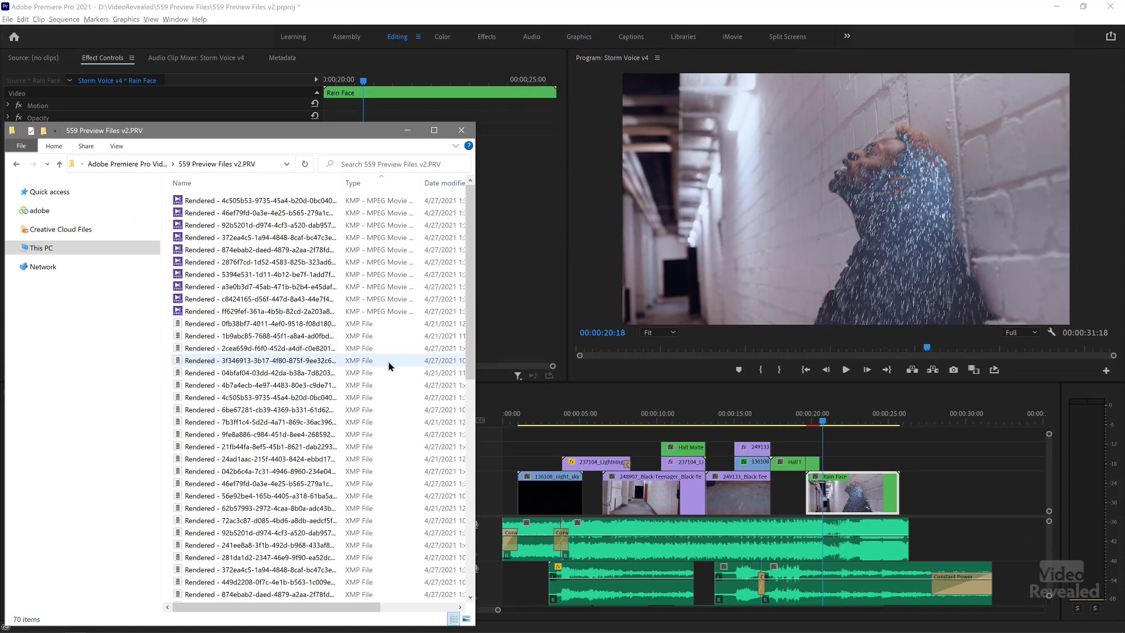
# Step: Check the preview folder's file listing, then return to the Premiere project
pyautogui.scroll(-12, 389, 363)
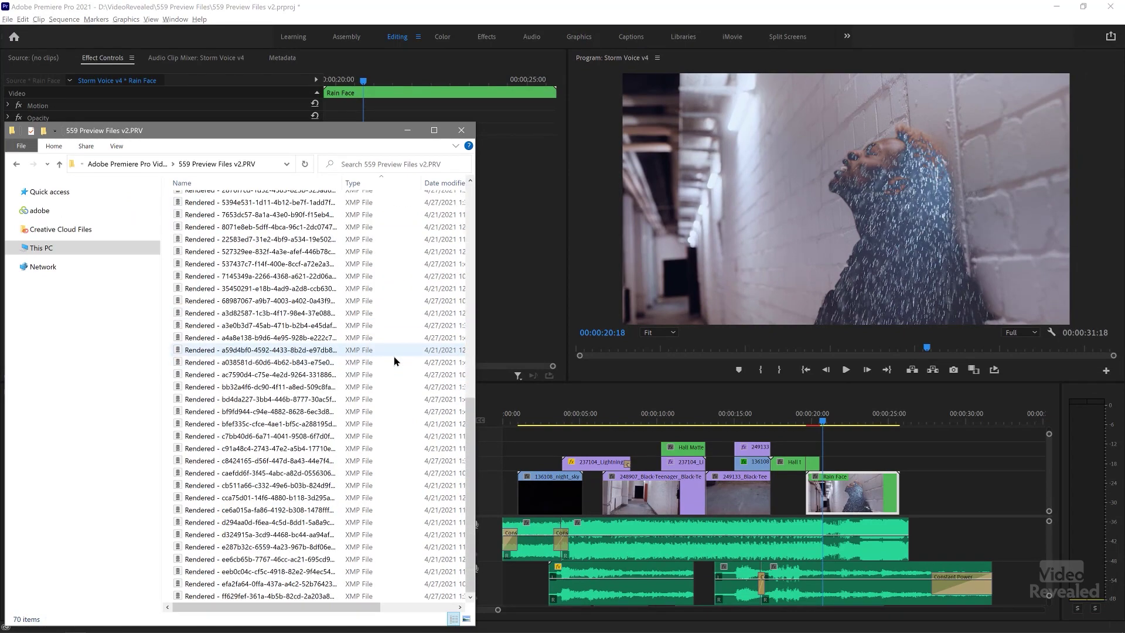
pyautogui.scroll(12, 394, 356)
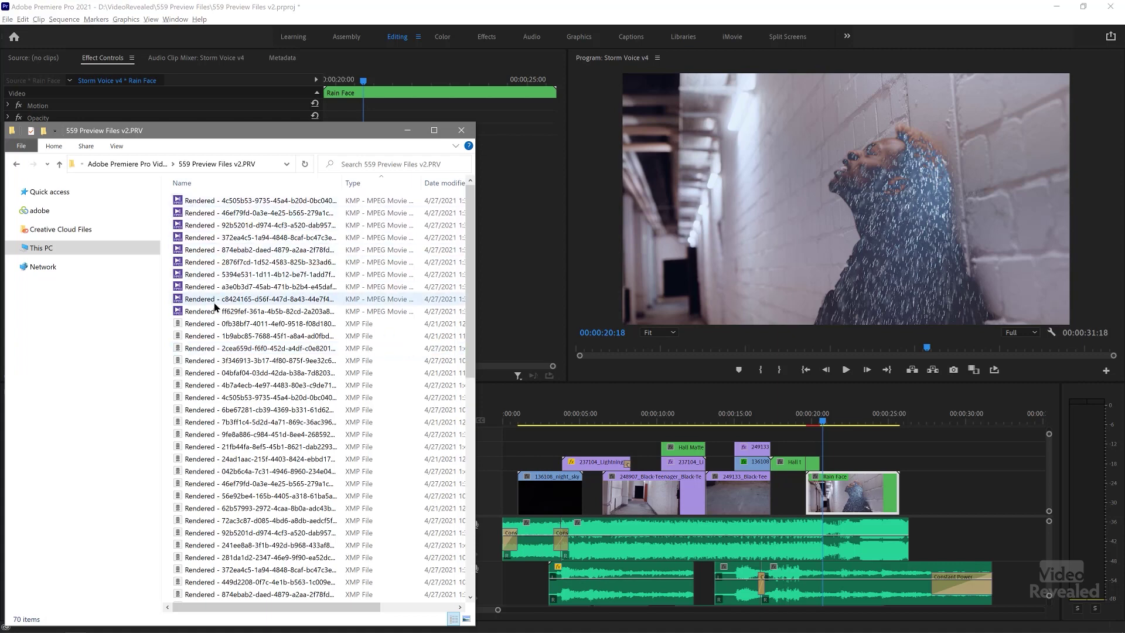
pyautogui.click(634, 420)
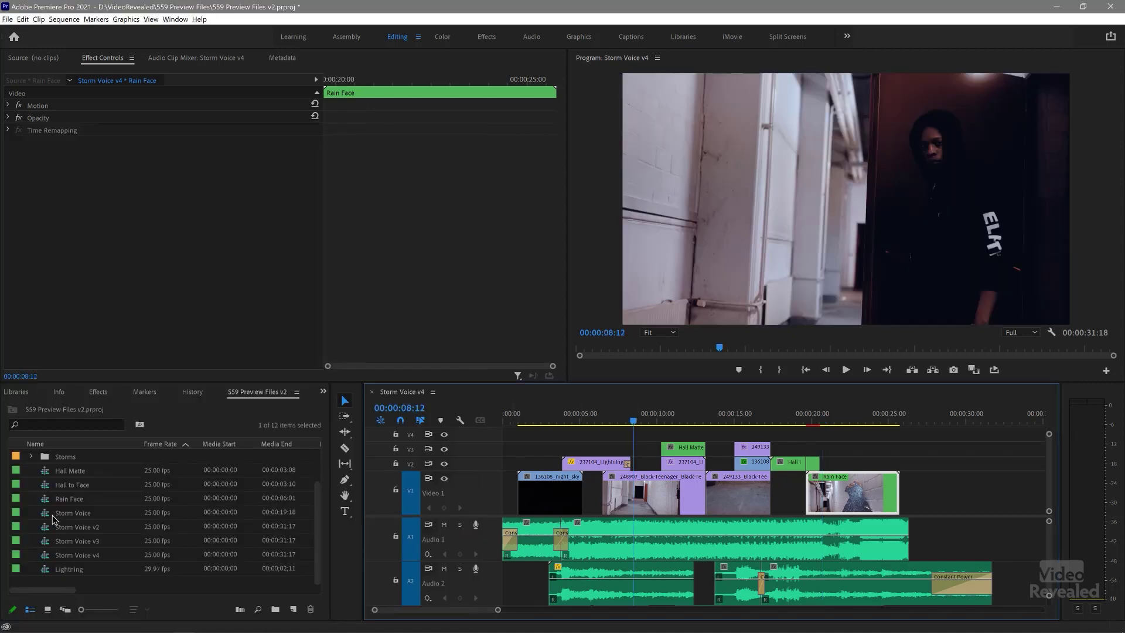
# Step: Select Storm Voice v4 and play it from 00:00:02:00, then stop playback
pyautogui.click(47, 555)
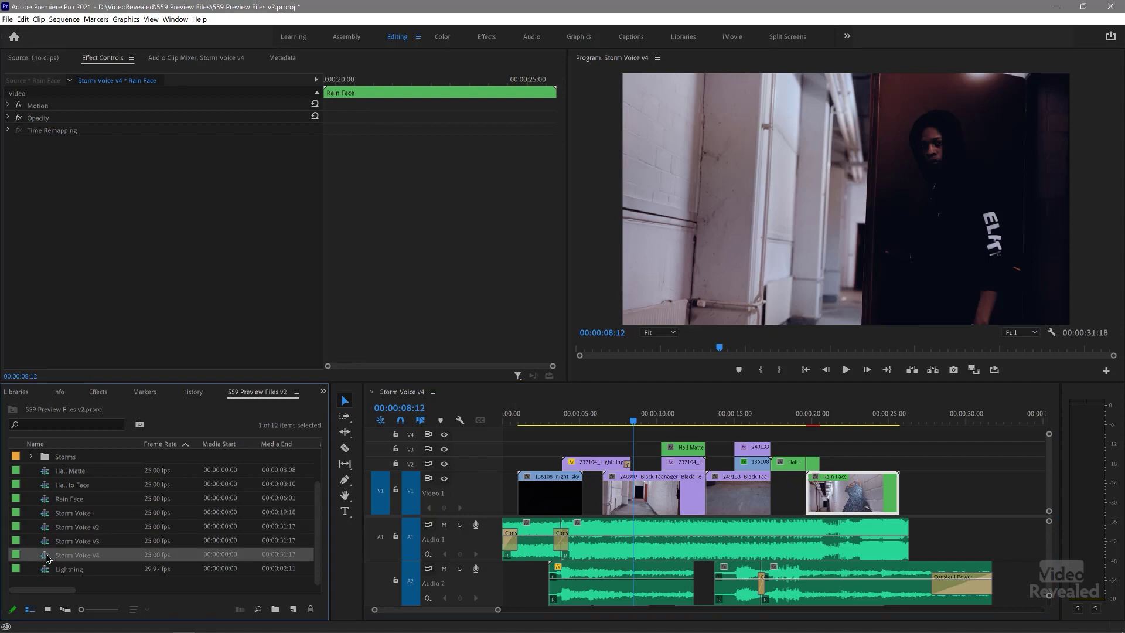
pyautogui.moveTo(624, 418); pyautogui.dragTo(533, 419)
pyautogui.press('space')
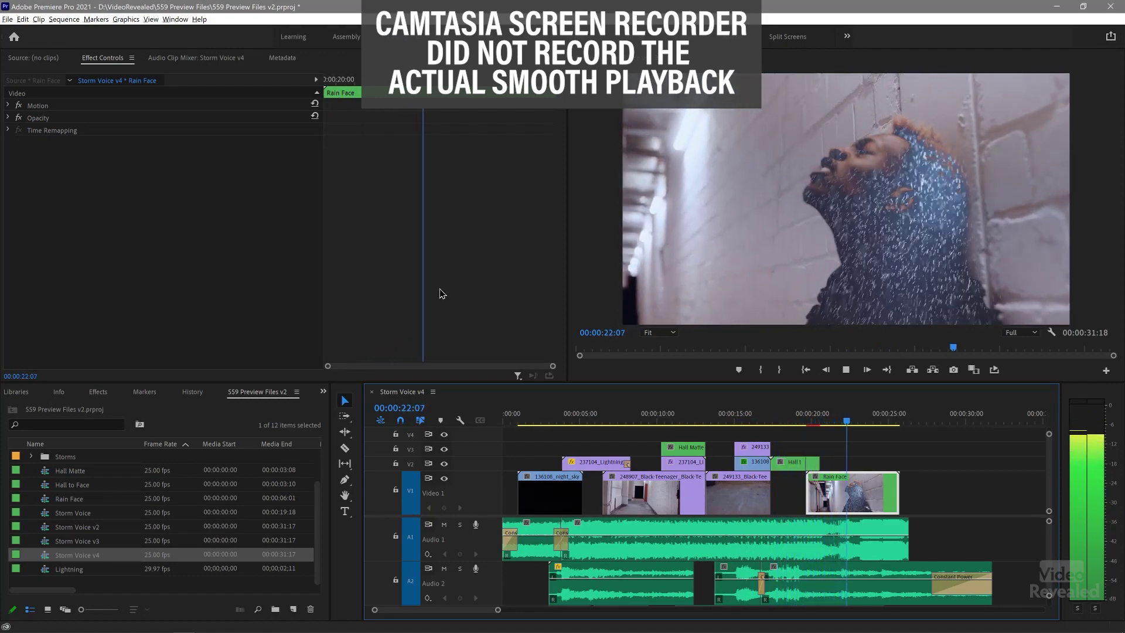
pyautogui.press('space')
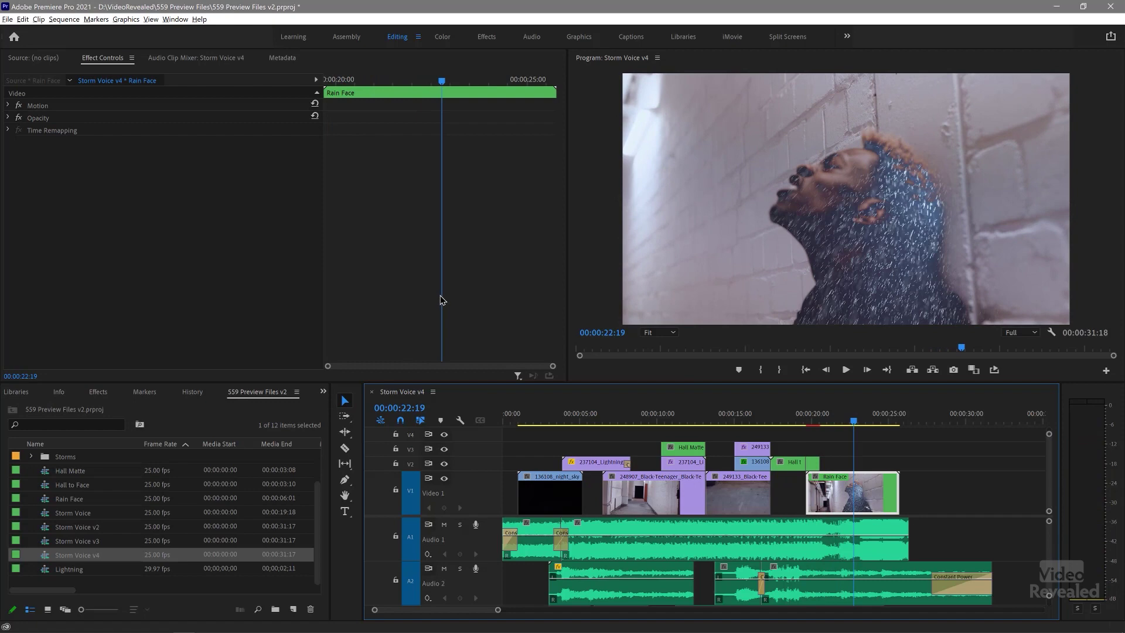
pyautogui.click(74, 20)
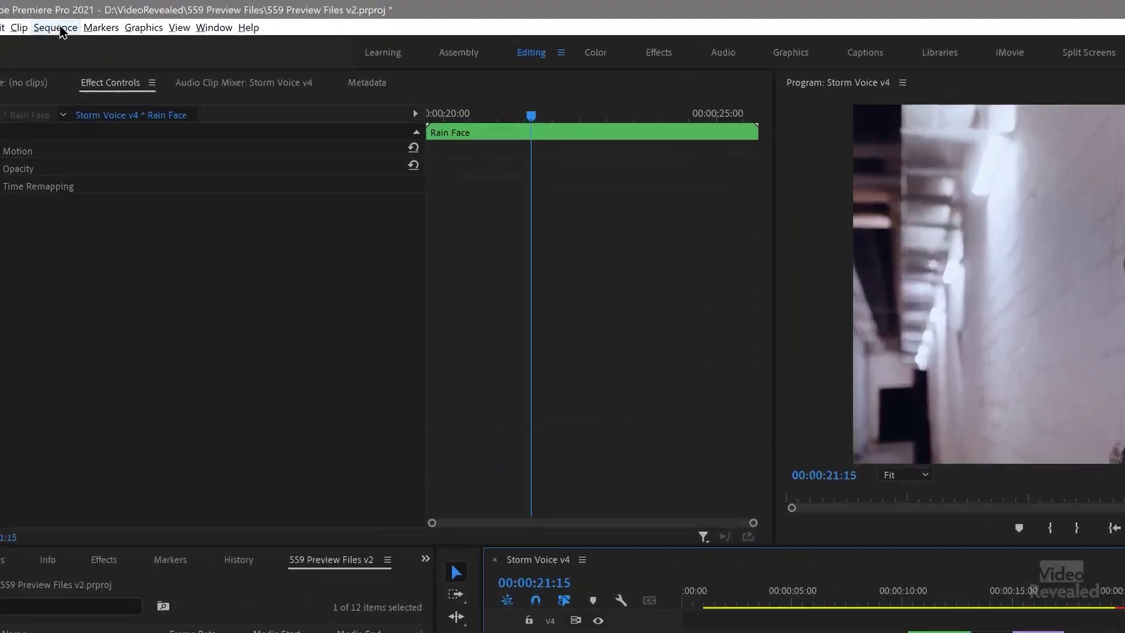
pyautogui.click(55, 27)
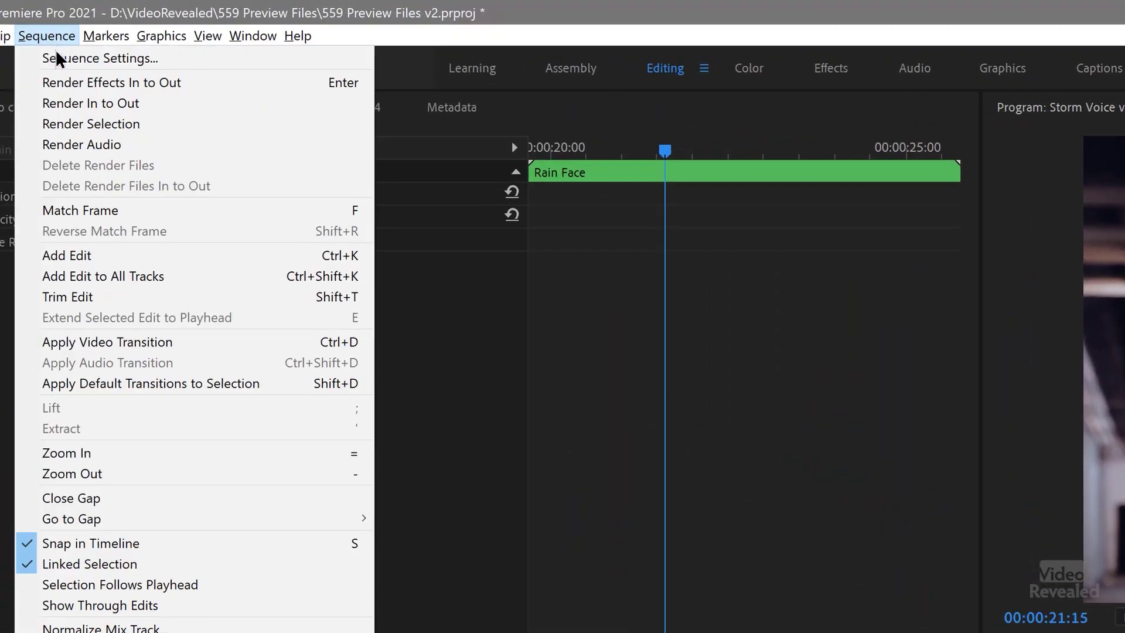
# Step: In Sequence Settings, pick AVC-Intra 100 1080i editing mode and I-Frame Only MPEG previews
pyautogui.click(195, 62)
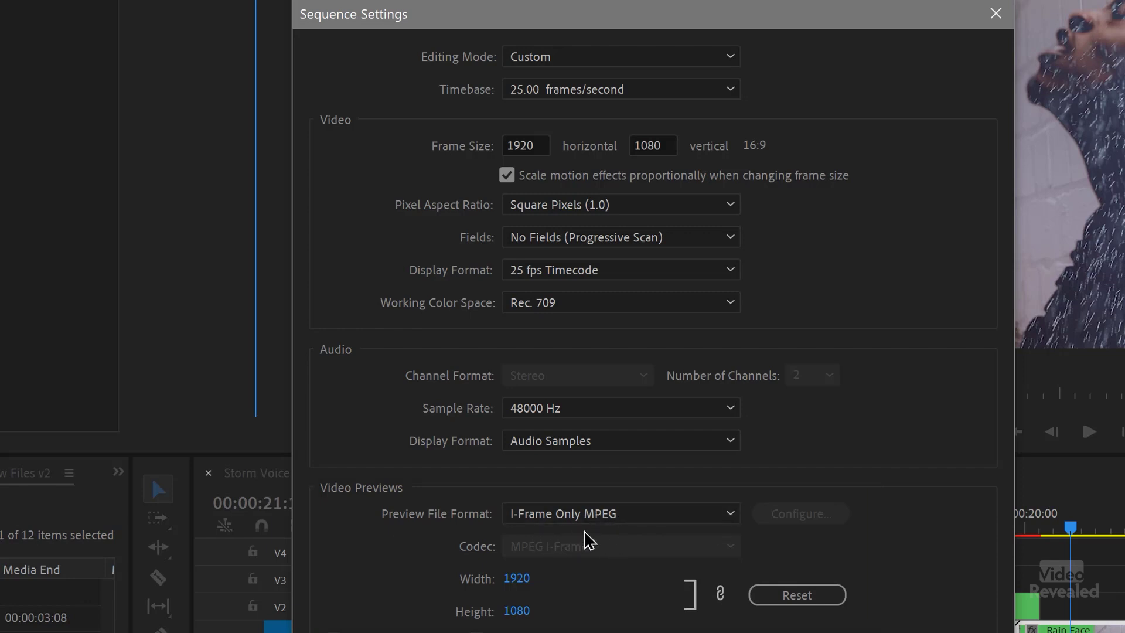
pyautogui.click(637, 59)
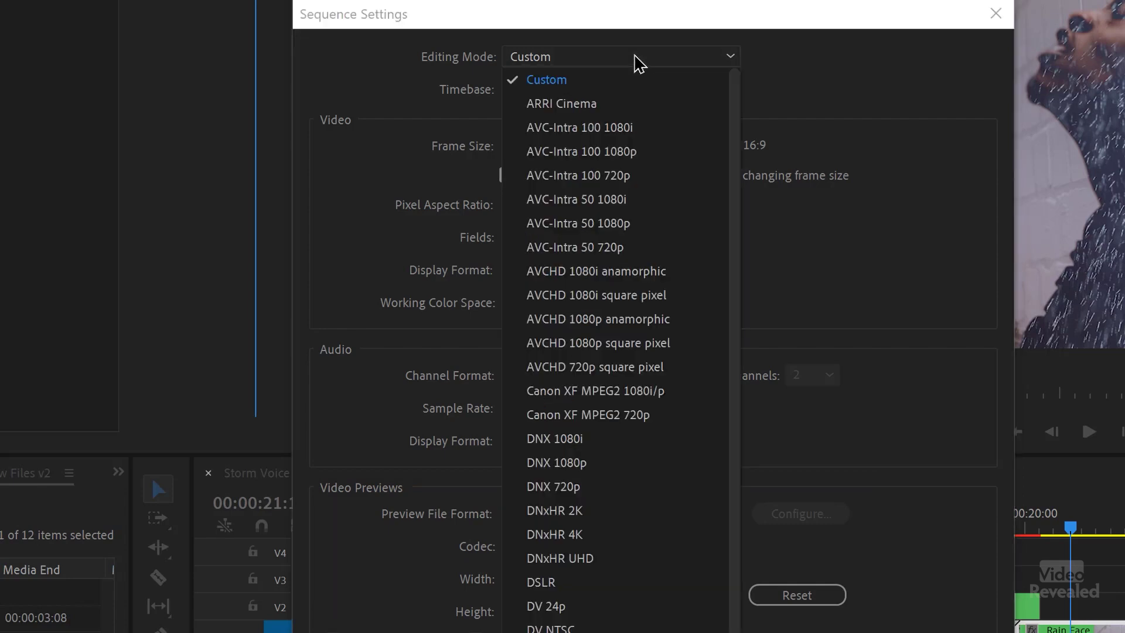
pyautogui.click(623, 127)
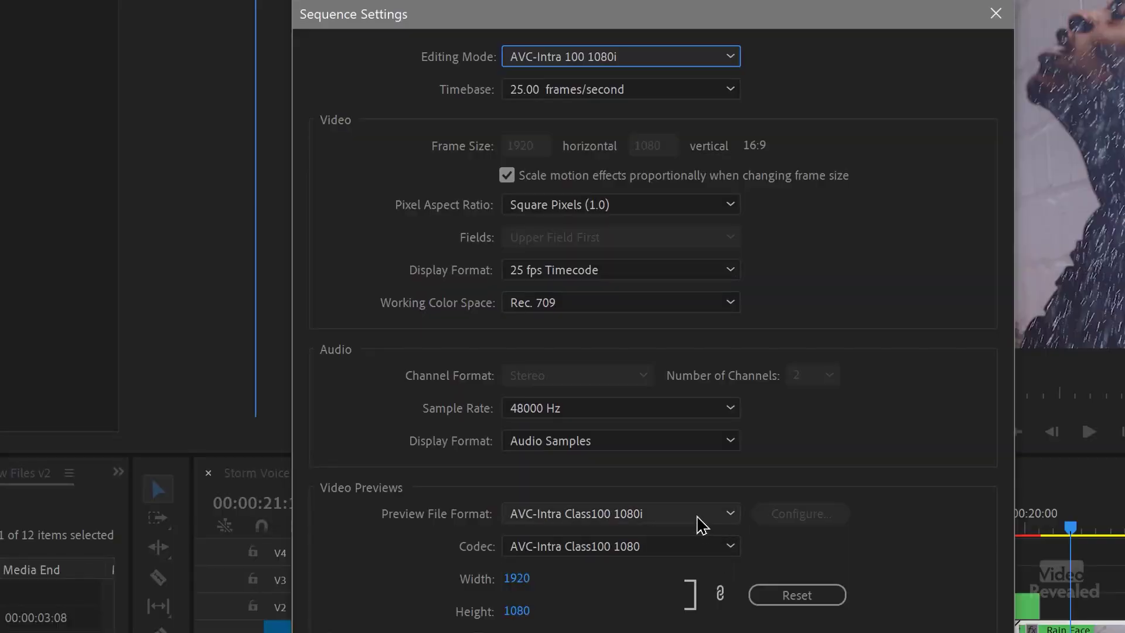
pyautogui.click(701, 523)
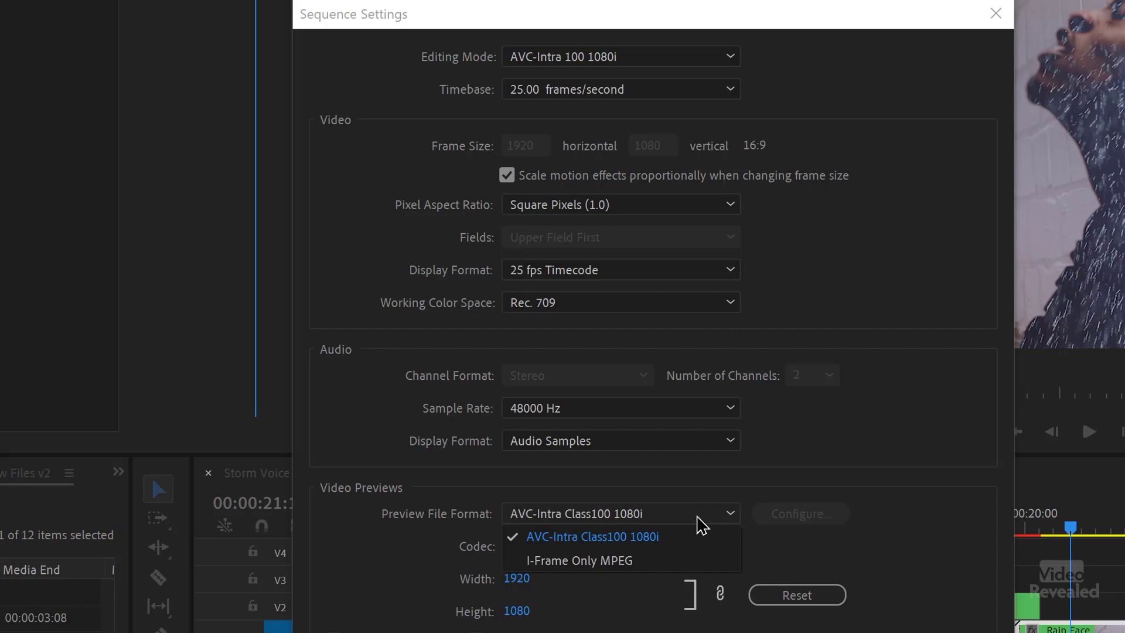
pyautogui.click(658, 566)
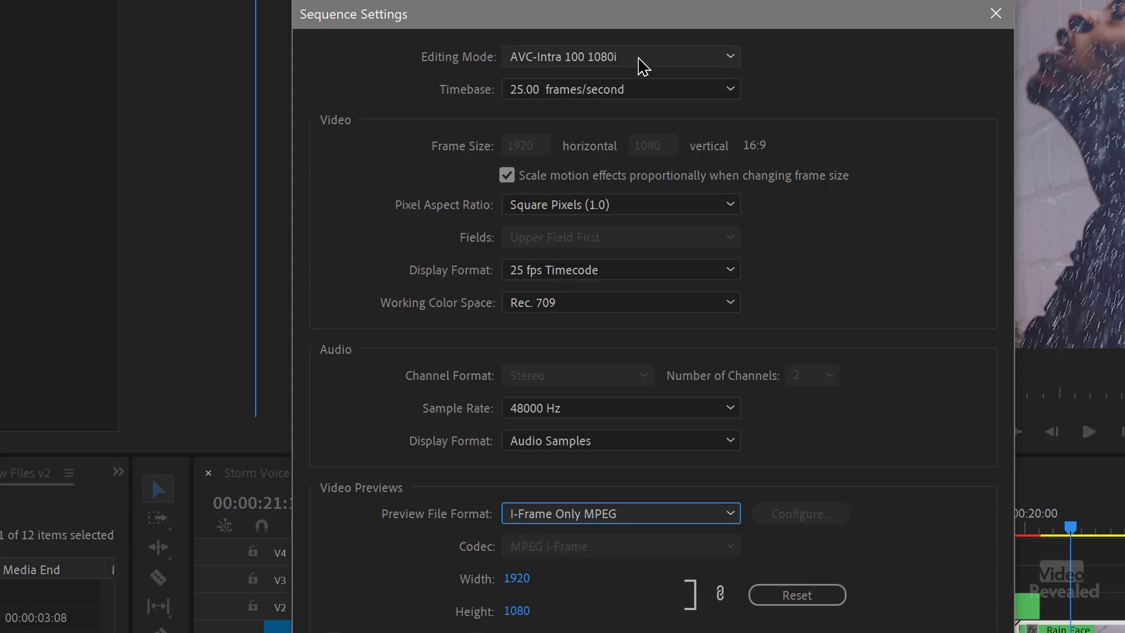
pyautogui.scroll(-1, 644, 66)
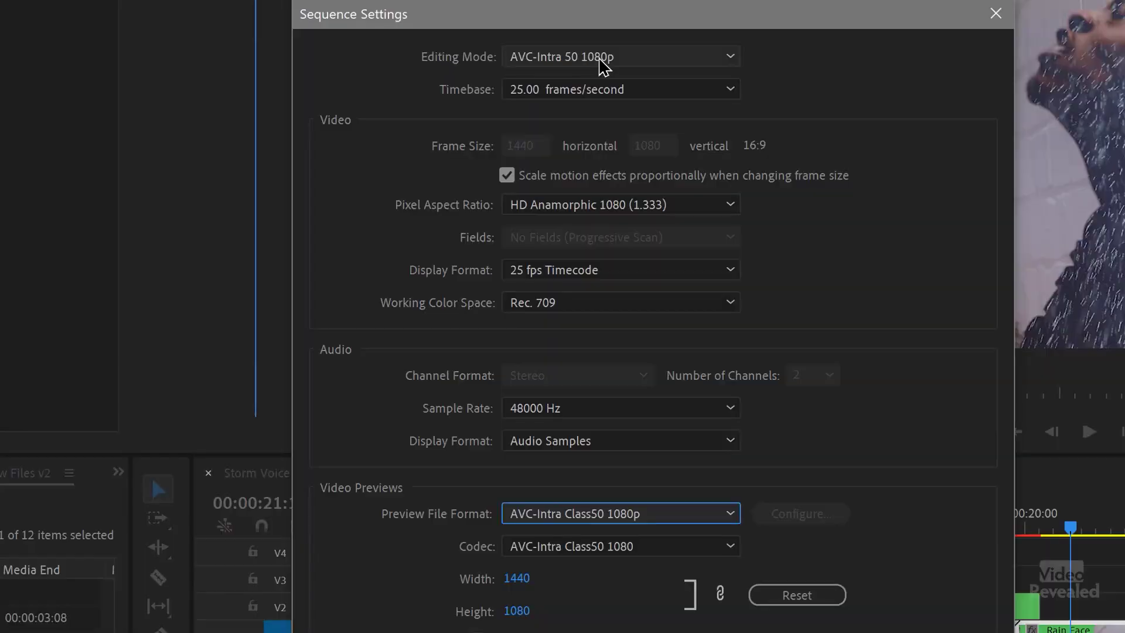
# Step: Set editing mode to DNX 1080i with DNX 120 1080i 50 previews and Unknown PAR (1/1)
pyautogui.click(604, 66)
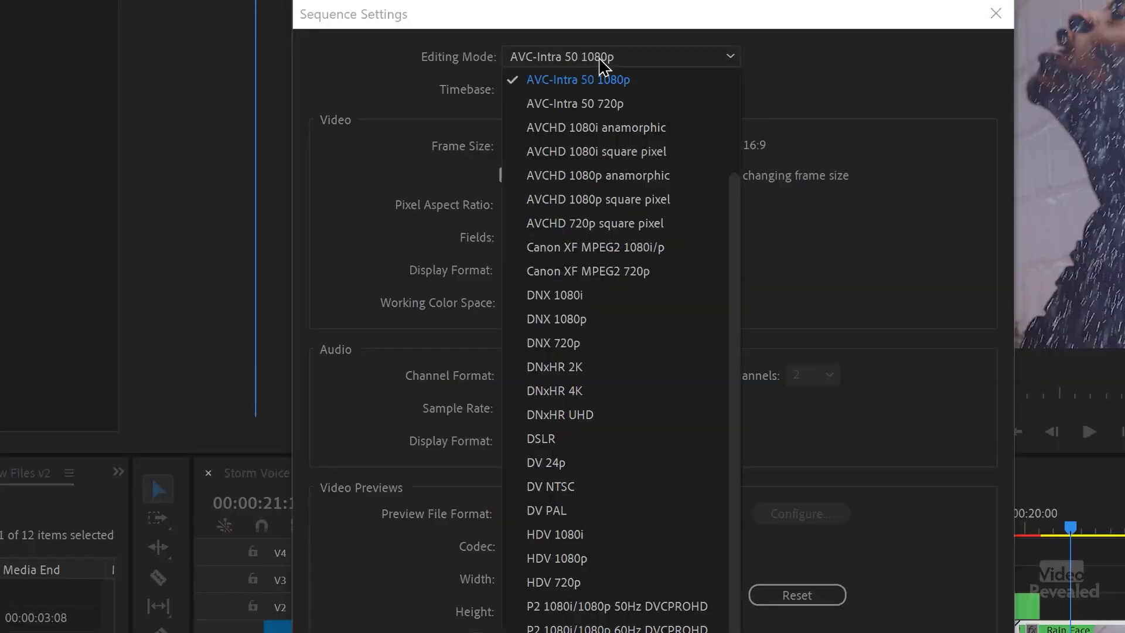
pyautogui.click(611, 293)
pyautogui.click(597, 516)
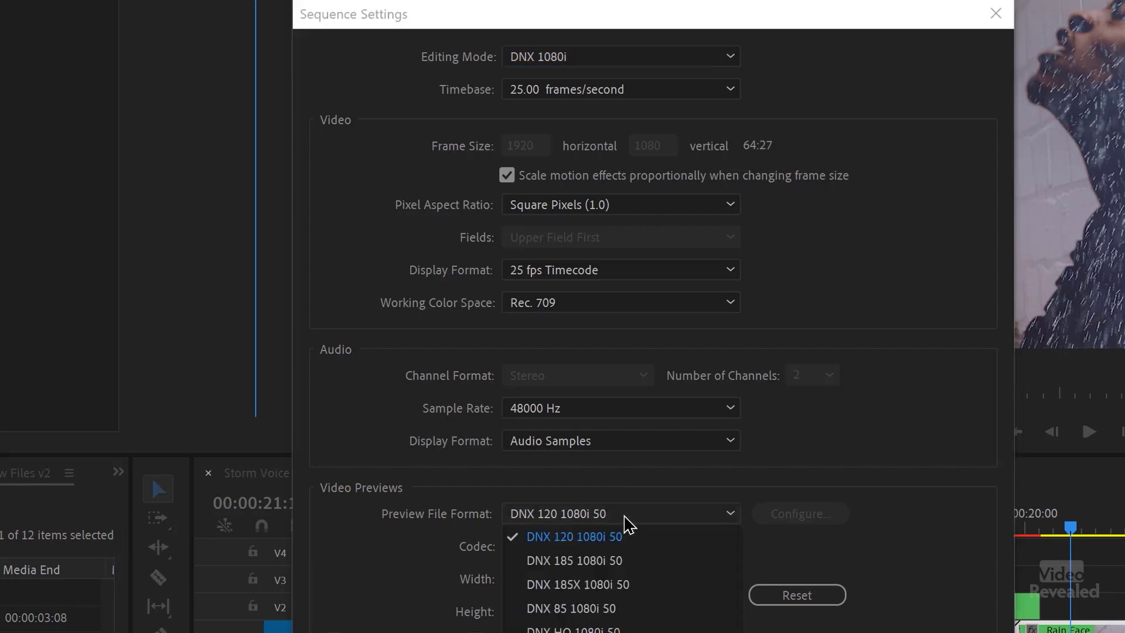
pyautogui.click(640, 505)
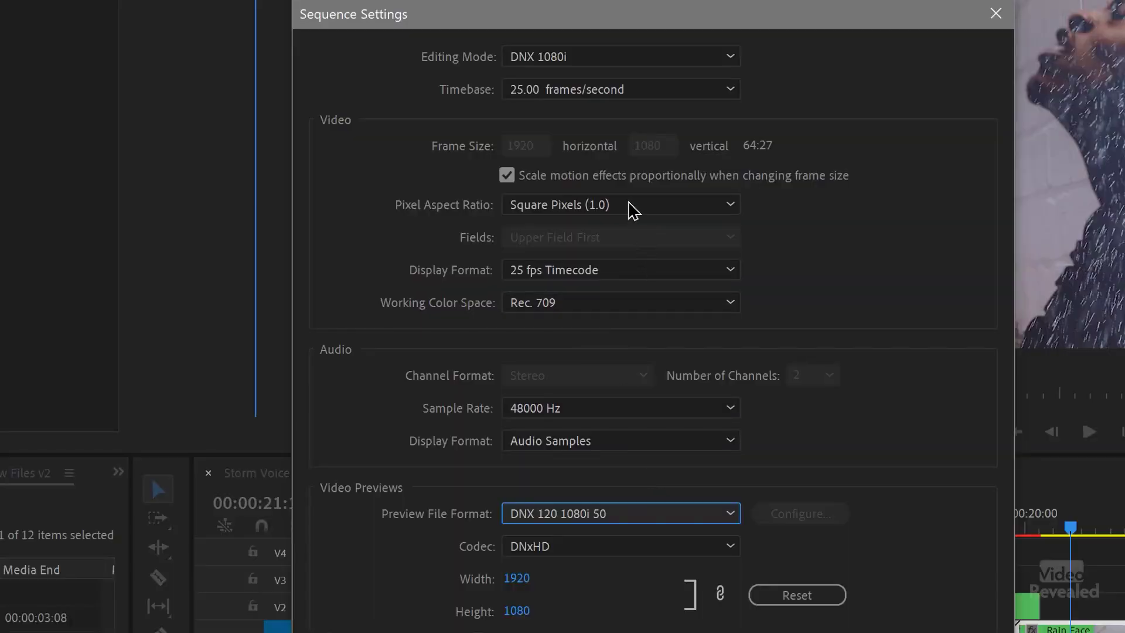
pyautogui.scroll(1, 600, 214)
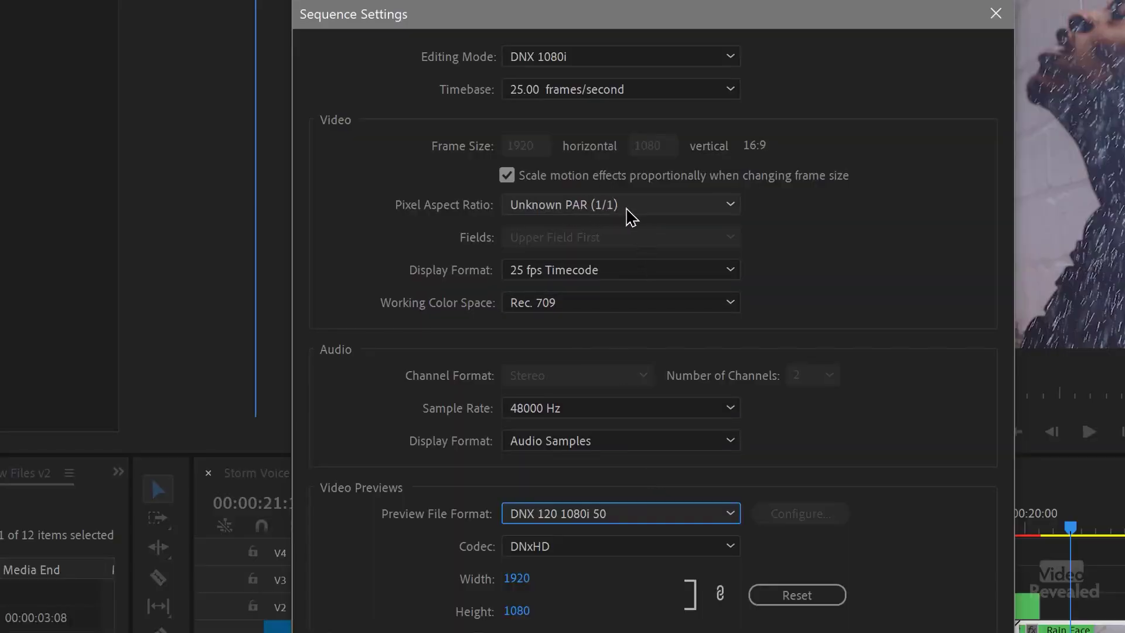
pyautogui.scroll(-1, 627, 206)
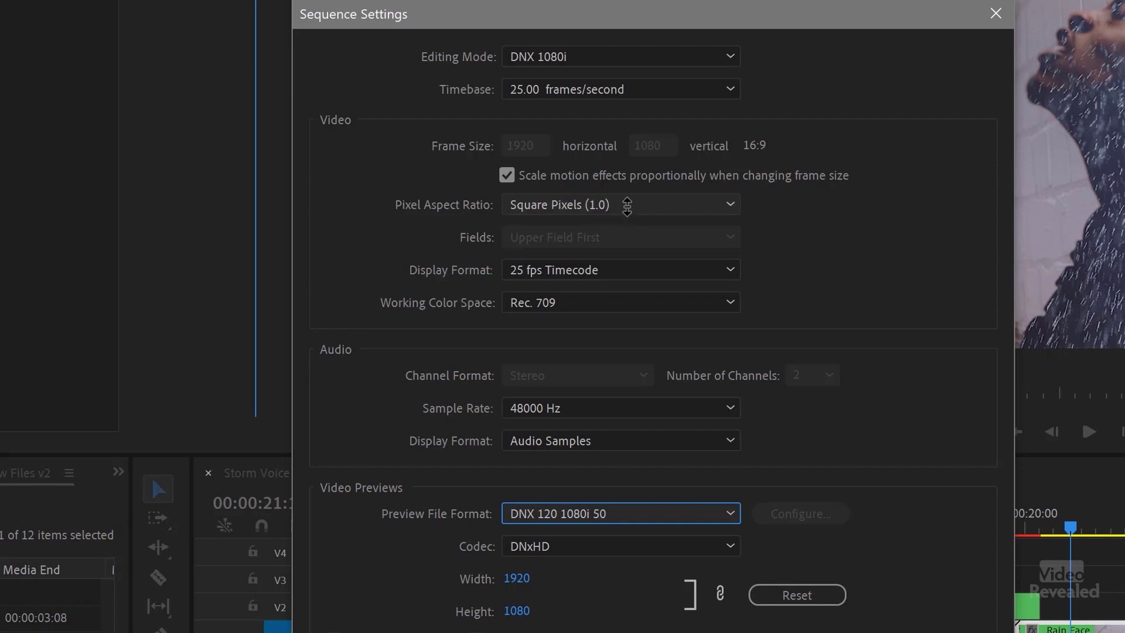
pyautogui.click(628, 206)
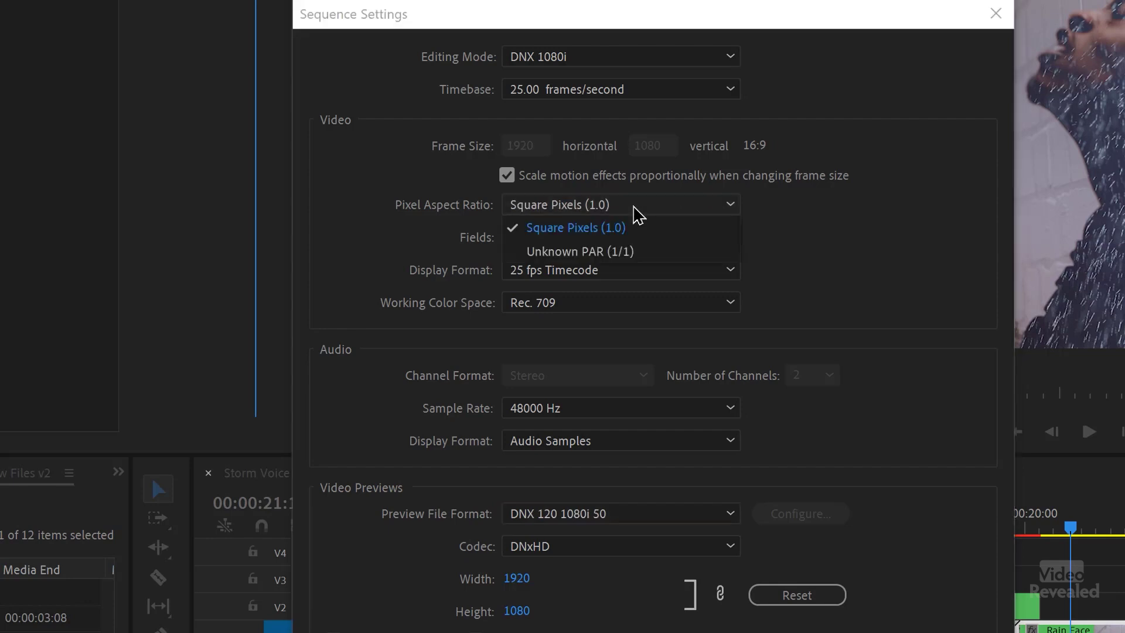
pyautogui.click(627, 253)
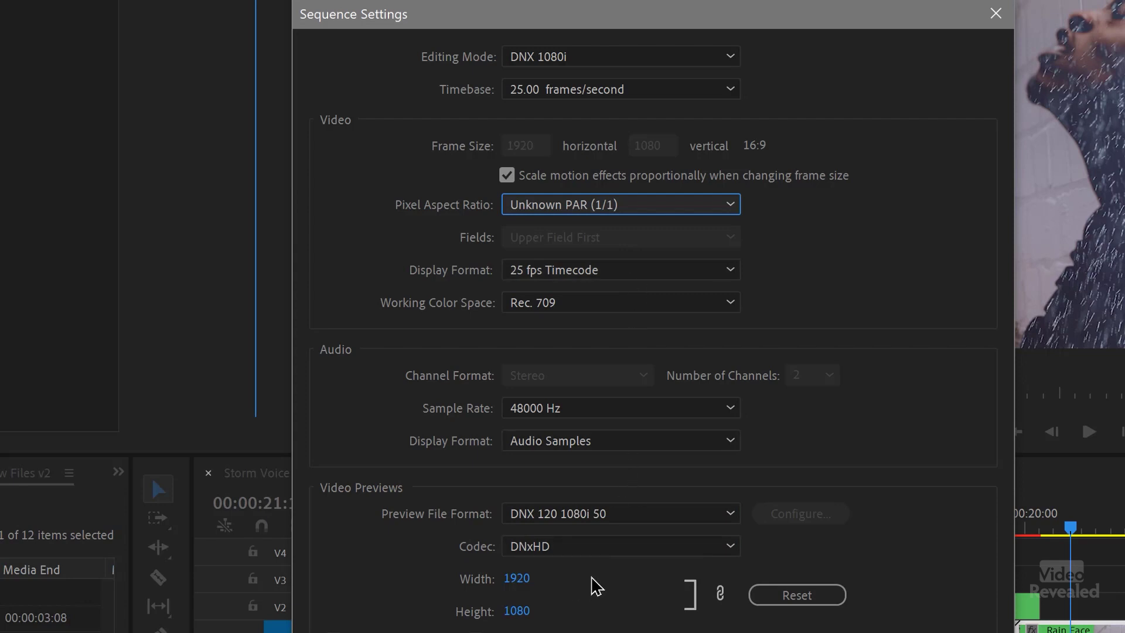
# Step: Switch editing mode to P2 1080i/1080p 50Hz DVCPROHD, then to ProRes RAW
pyautogui.click(610, 60)
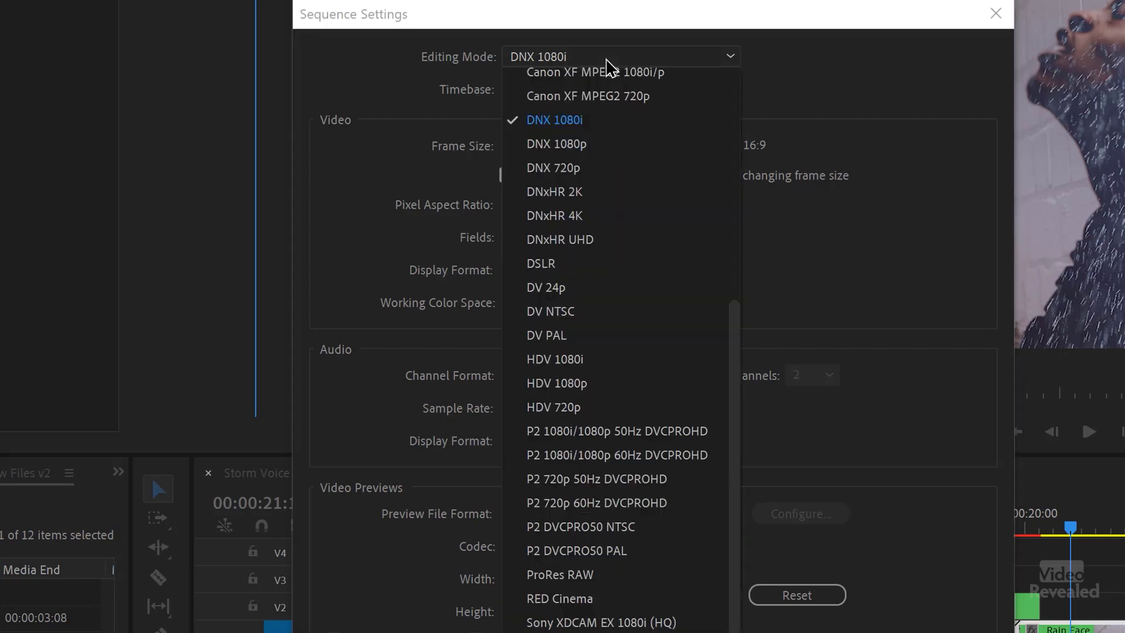
pyautogui.click(597, 431)
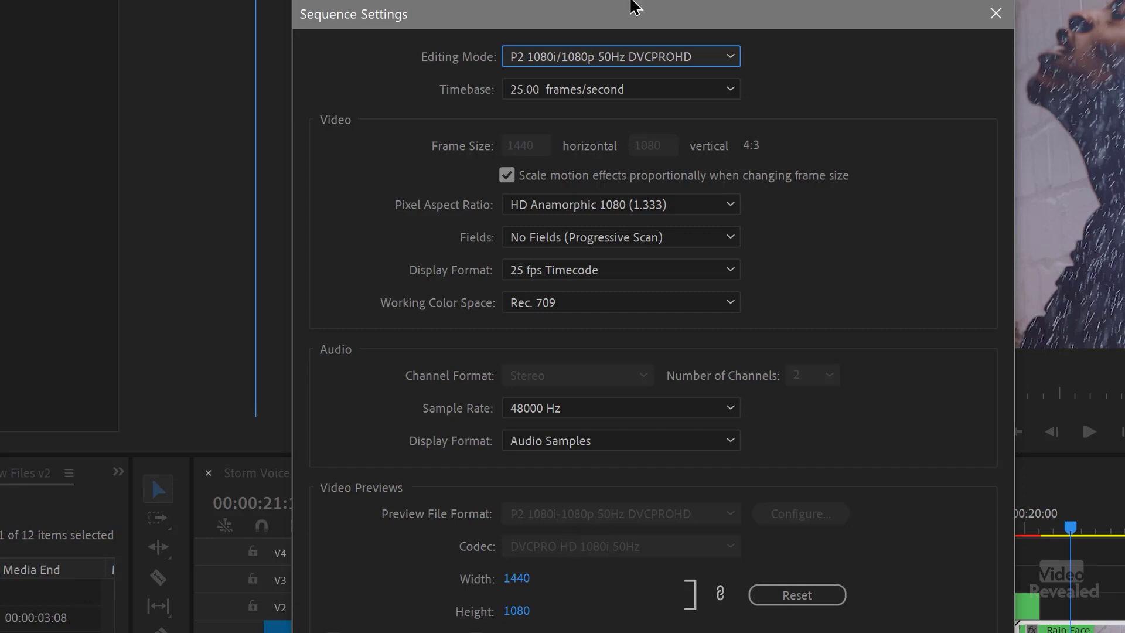
pyautogui.click(612, 58)
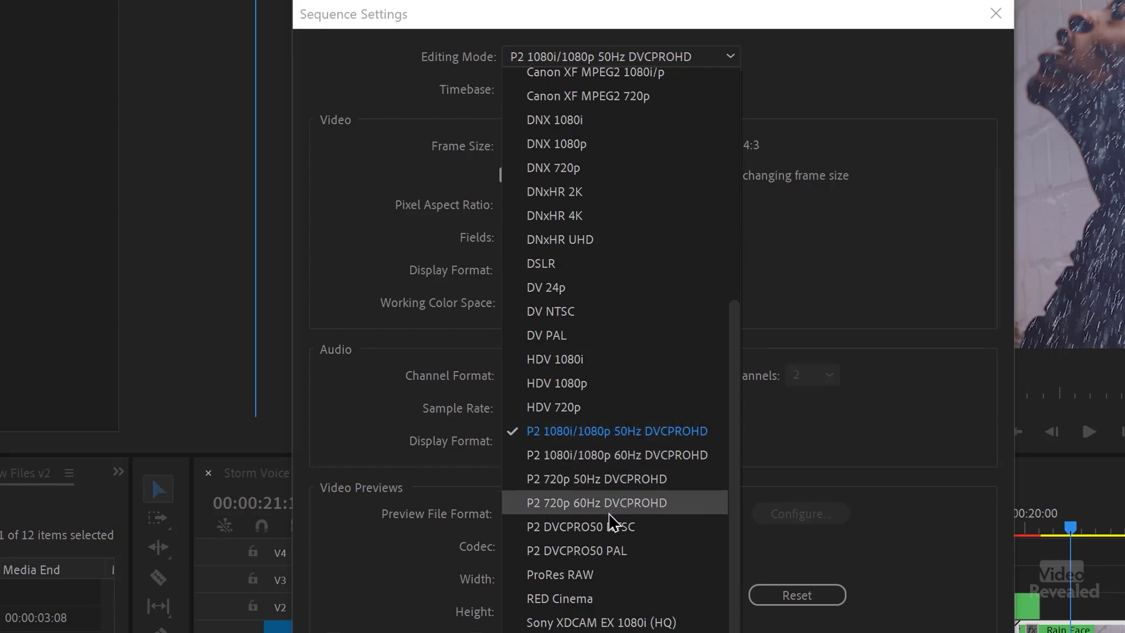
pyautogui.click(612, 575)
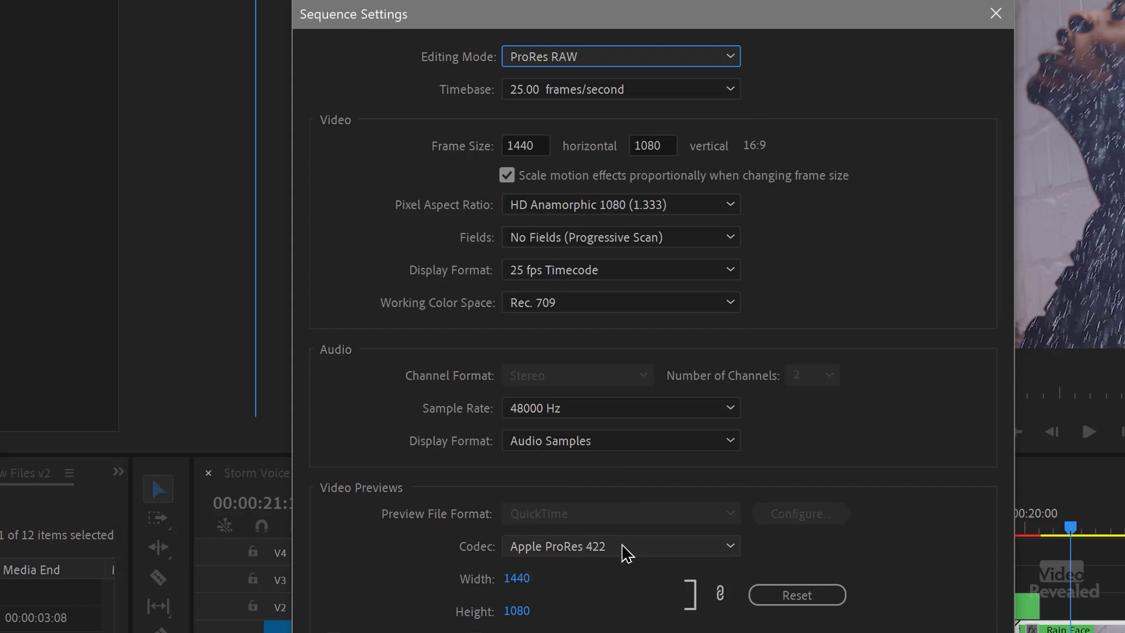
# Step: Keep Apple ProRes 422 as the preview codec and confirm the Sequence Settings
pyautogui.click(625, 552)
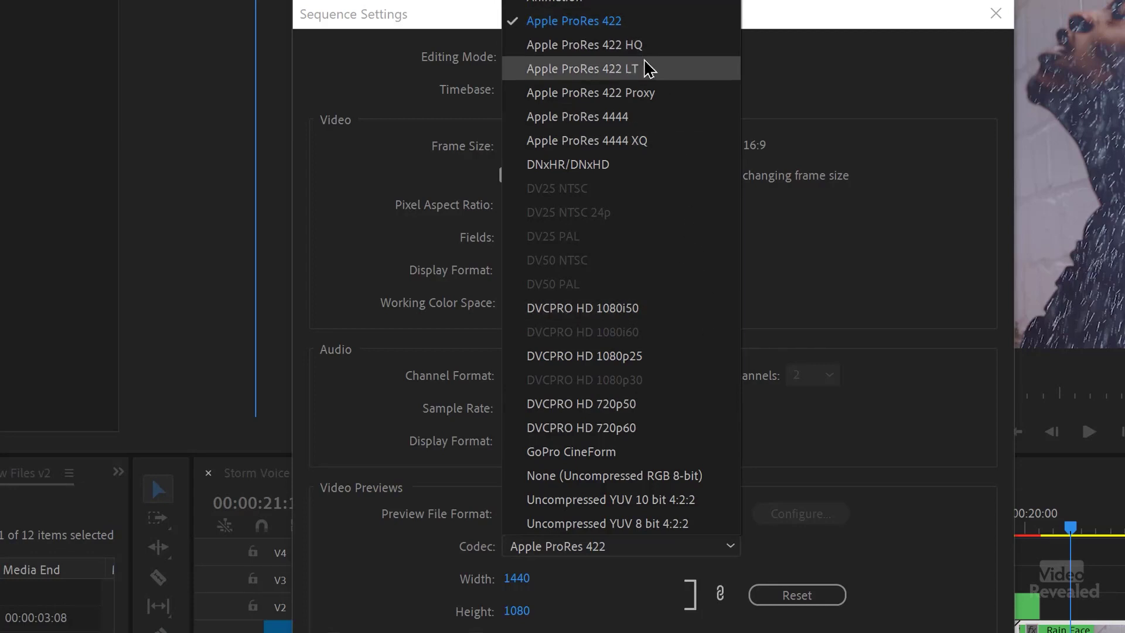
pyautogui.click(844, 417)
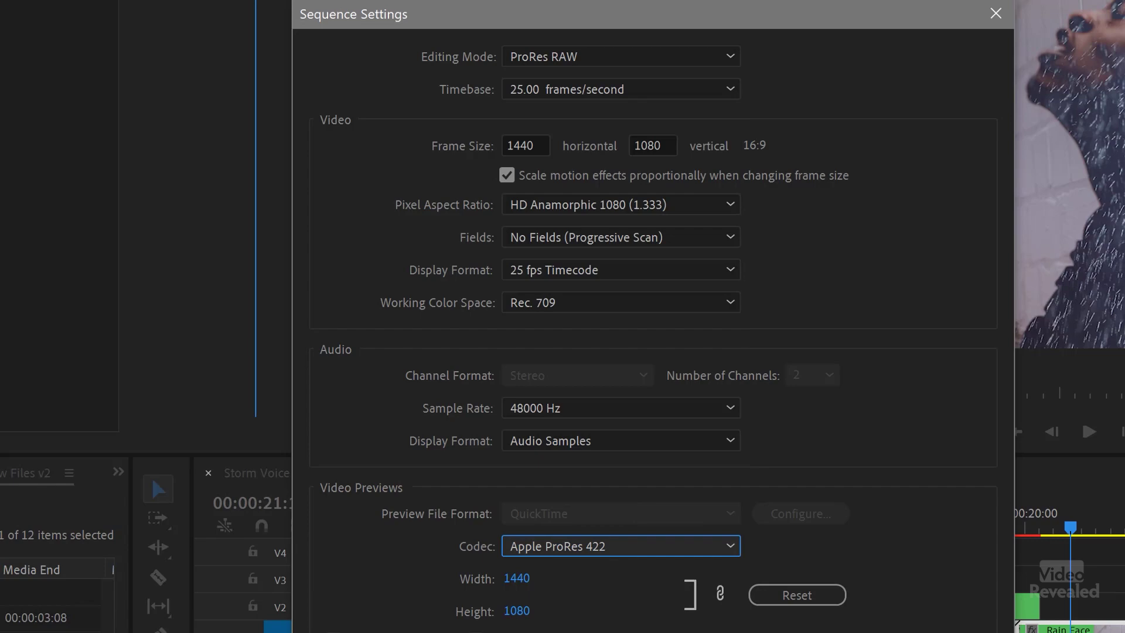
pyautogui.press('Return')
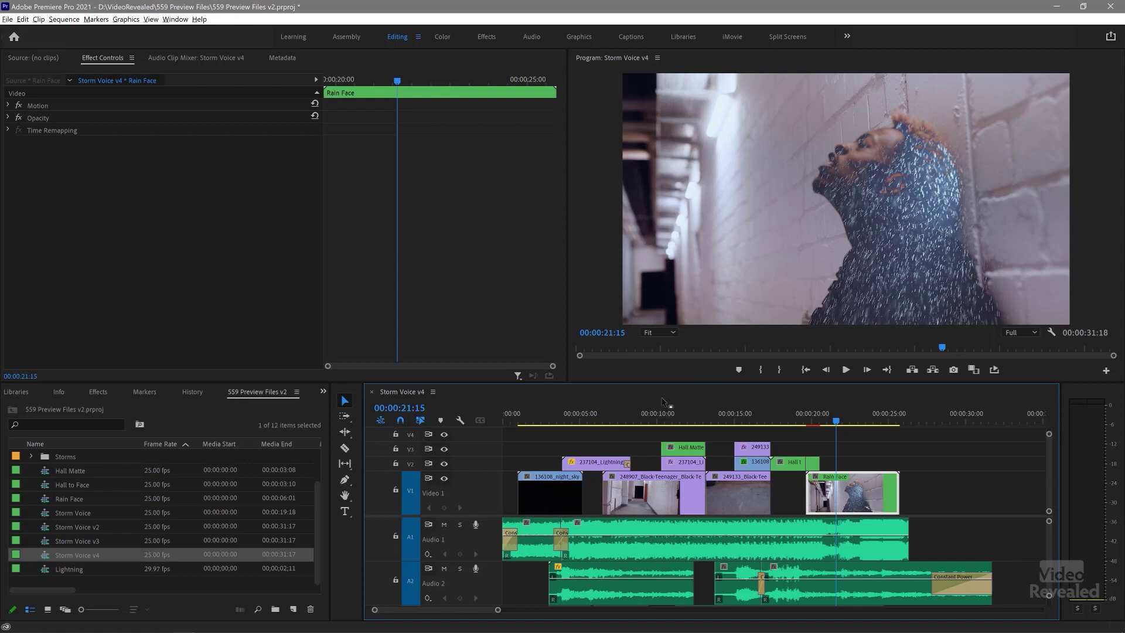
# Step: Bring up Export Settings for Storm Voice v4 and enable Match Sequence Settings, giving QuickTime Apple ProRes 4444 XQ
pyautogui.hotkey('ctrl', 'm')
pyautogui.moveTo(515, 88); pyautogui.dragTo(723, 31)
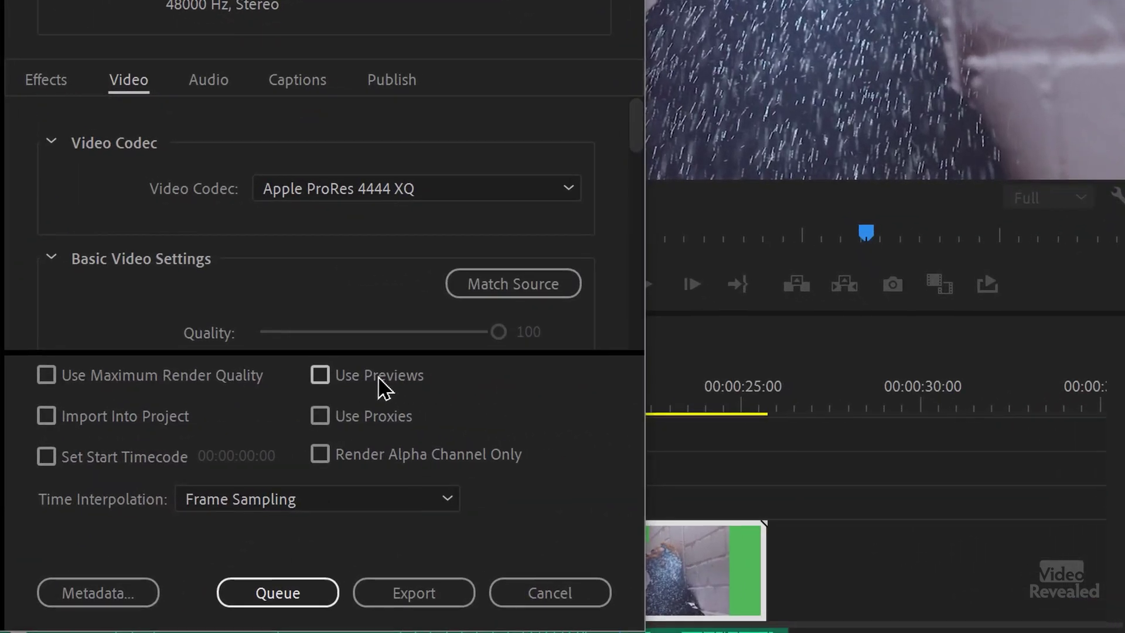
pyautogui.moveTo(716, 412)
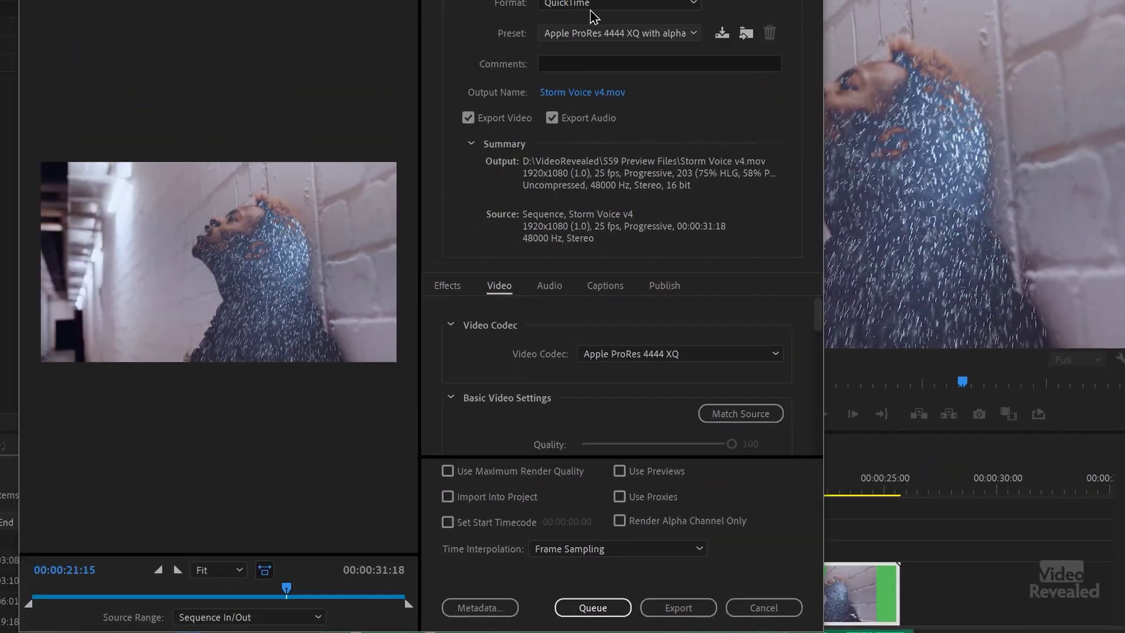
pyautogui.click(588, 5)
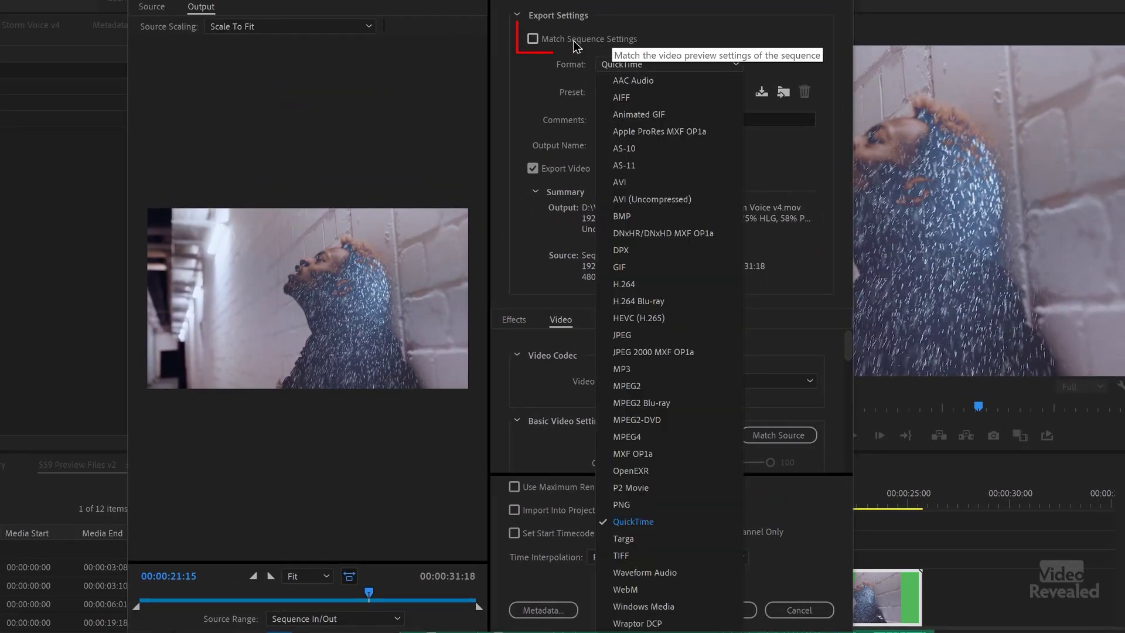
pyautogui.click(553, 39)
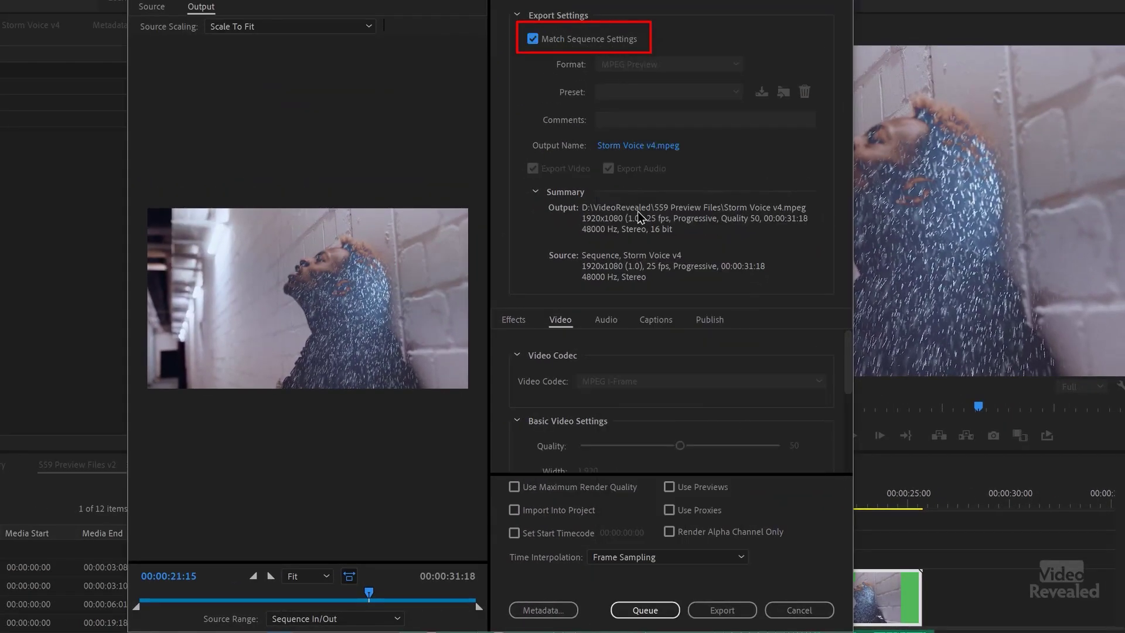